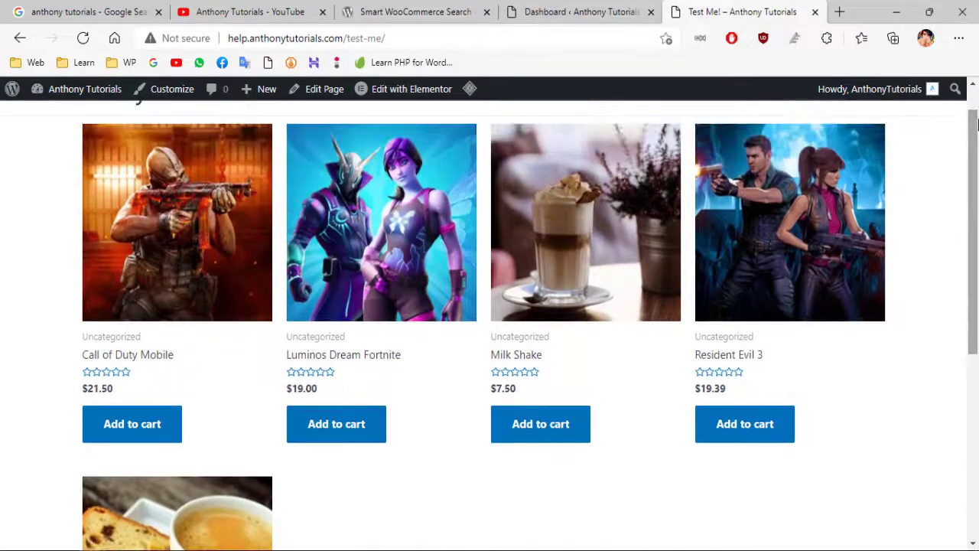
Step: Copy the plugin title "Smart WooCommerce Search" from its WordPress.org plugin page
left_click(973, 111)
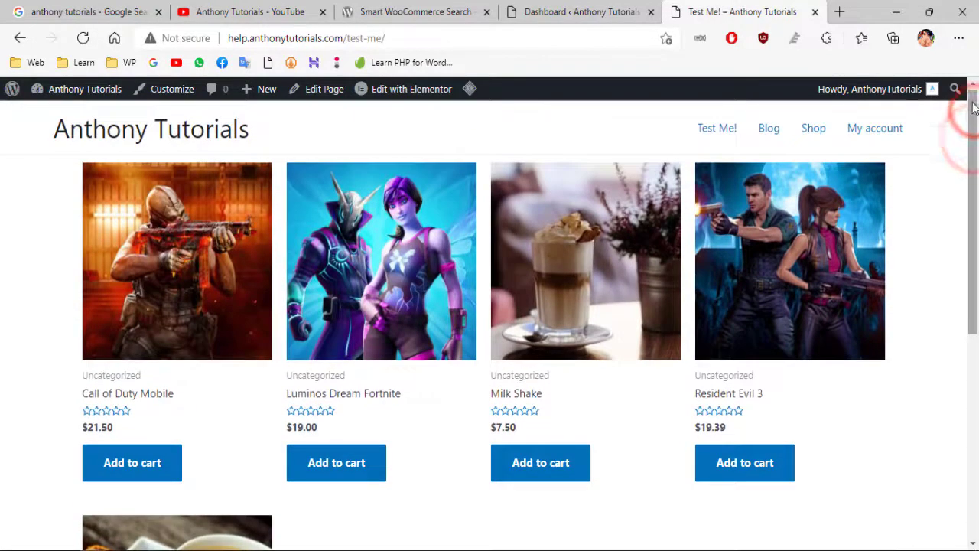
left_click(414, 6)
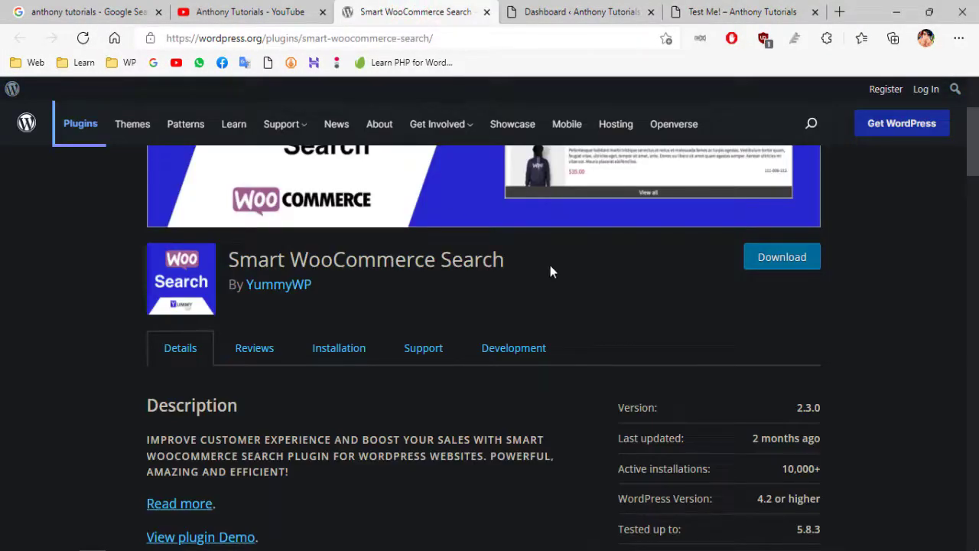
left_click_drag(976, 161, 976, 134)
left_click_drag(510, 397, 229, 398)
left_click(258, 373)
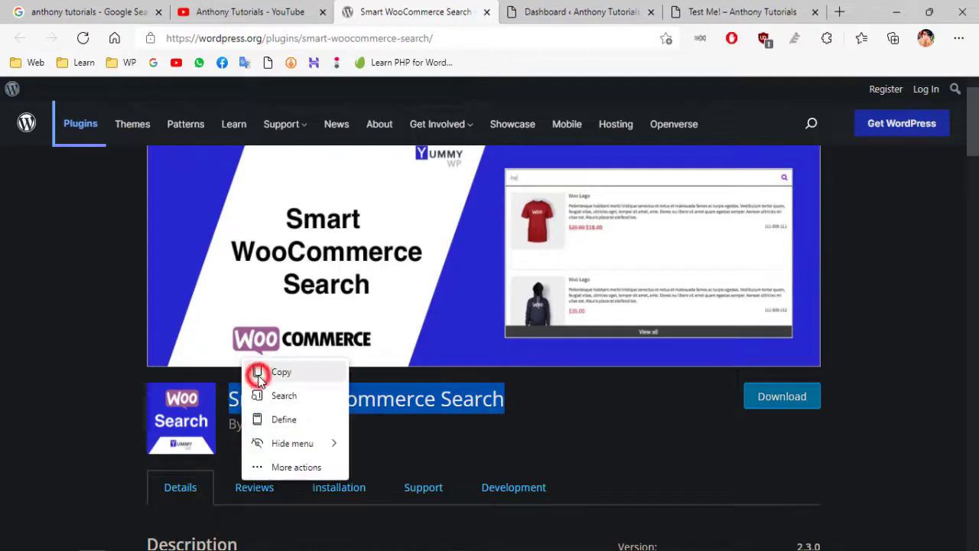
left_click(260, 372)
Step: Find Smart WooCommerce Search in the site's plugin directory using the copied title, install it and activate it
left_click(569, 12)
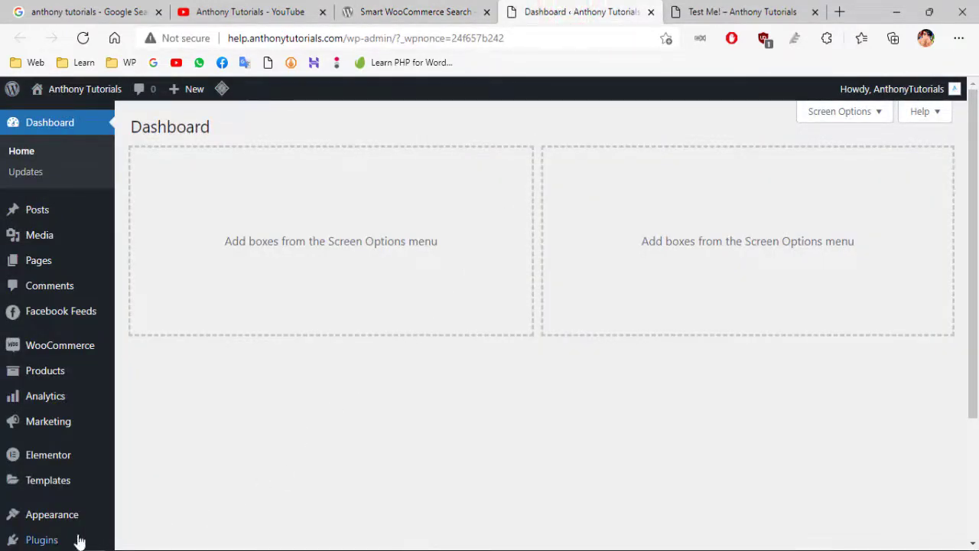
mouse_move(61, 537)
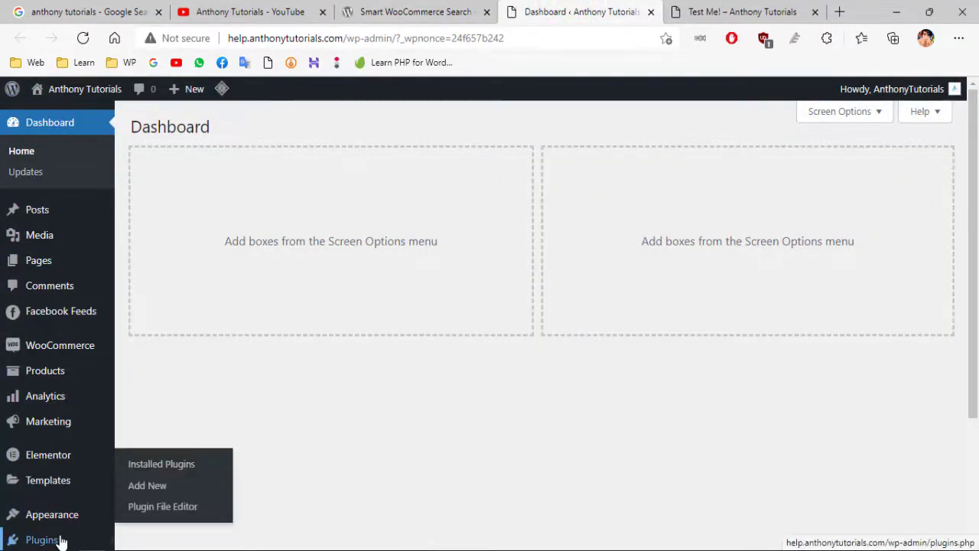
left_click(157, 494)
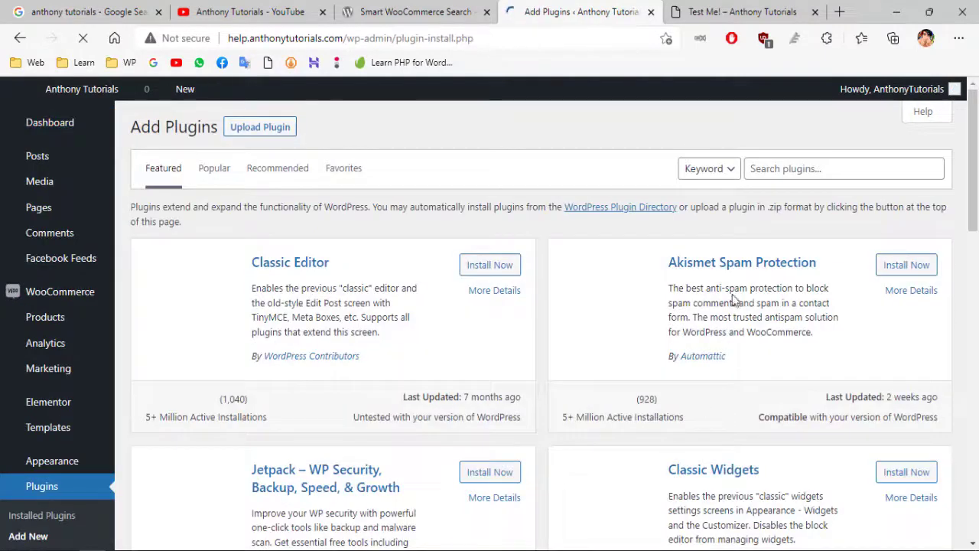
right_click(812, 168)
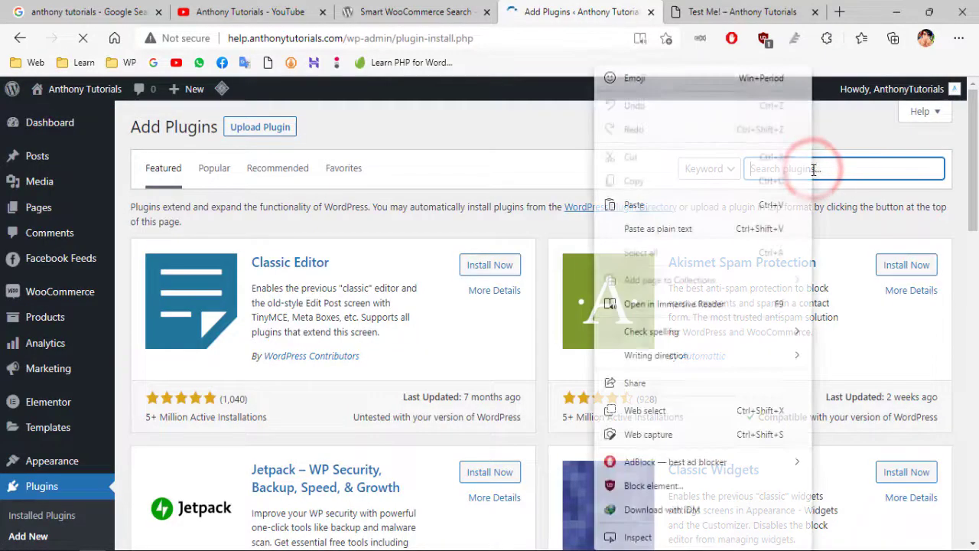
left_click(648, 206)
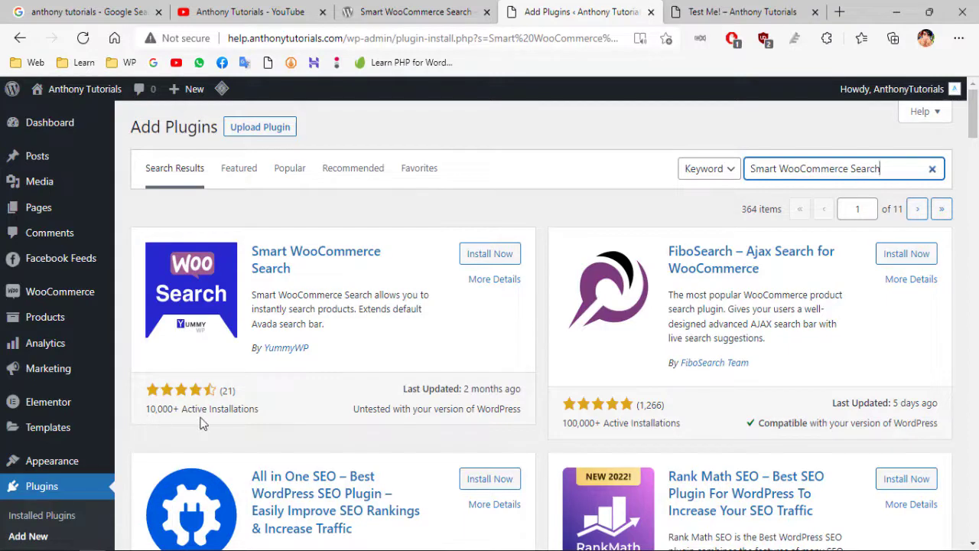
left_click(474, 256)
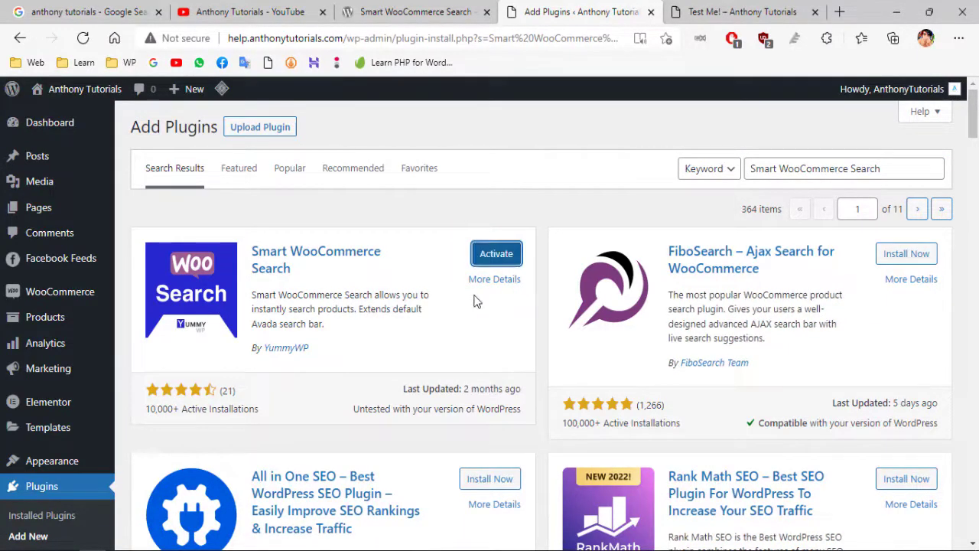
left_click(497, 254)
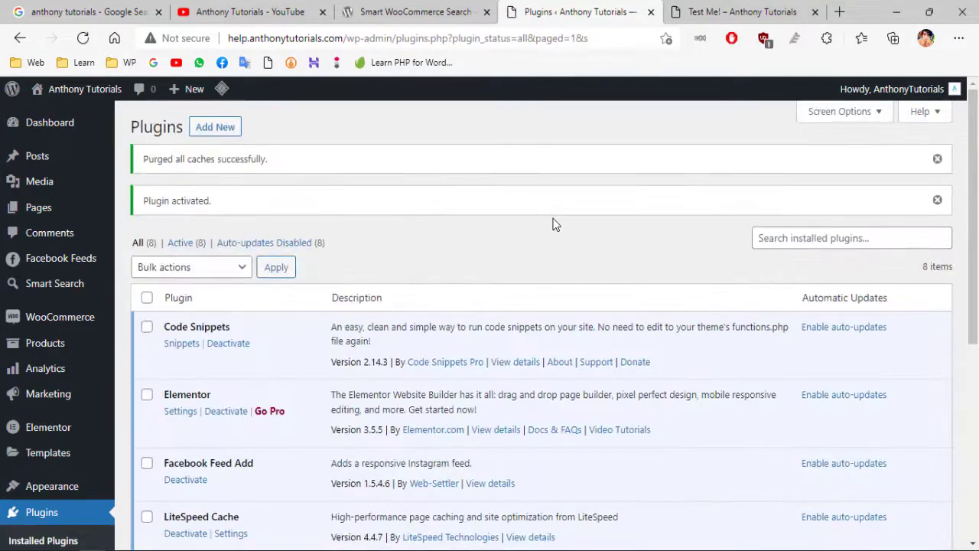
Step: Examine the WooCommerce Product Search widget's general settings and its status in the Smart Search widget list
mouse_move(34, 294)
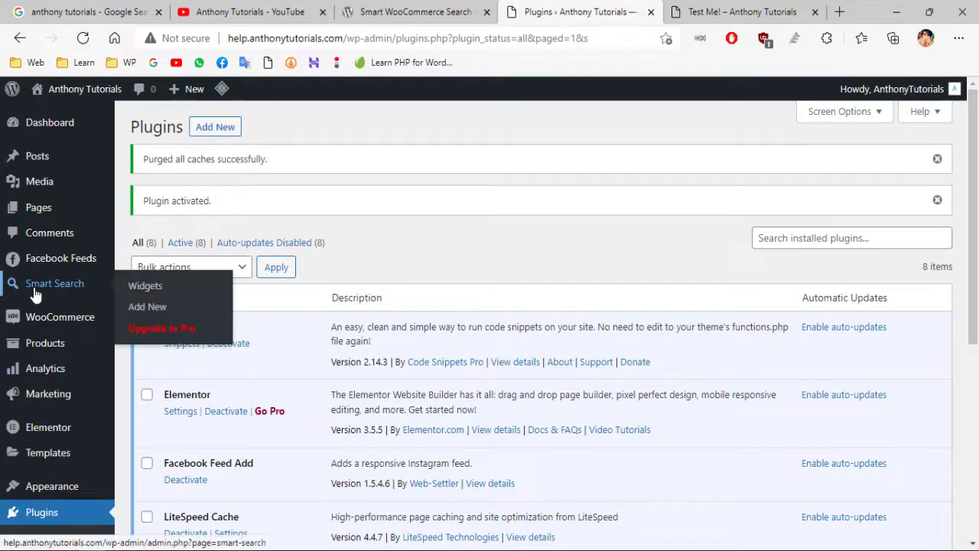
left_click(153, 290)
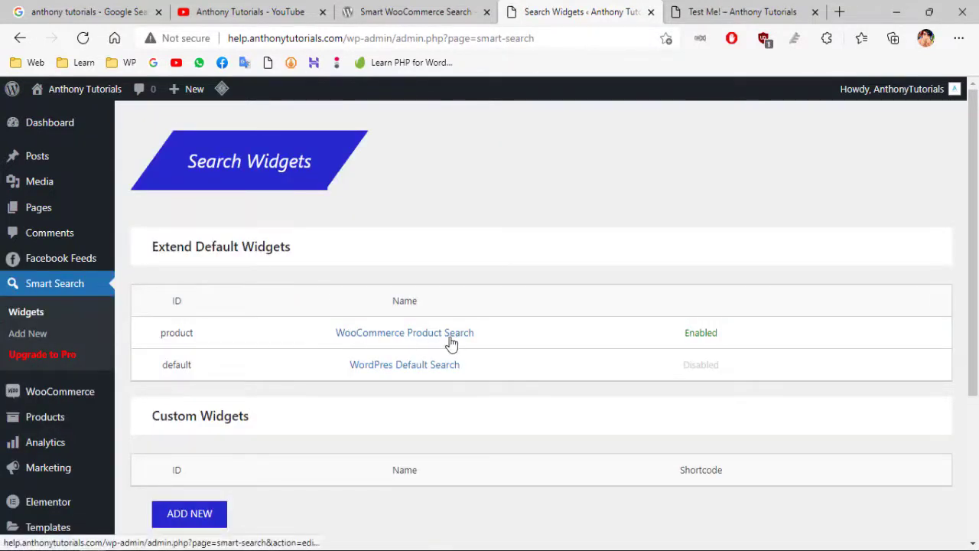
left_click(451, 342)
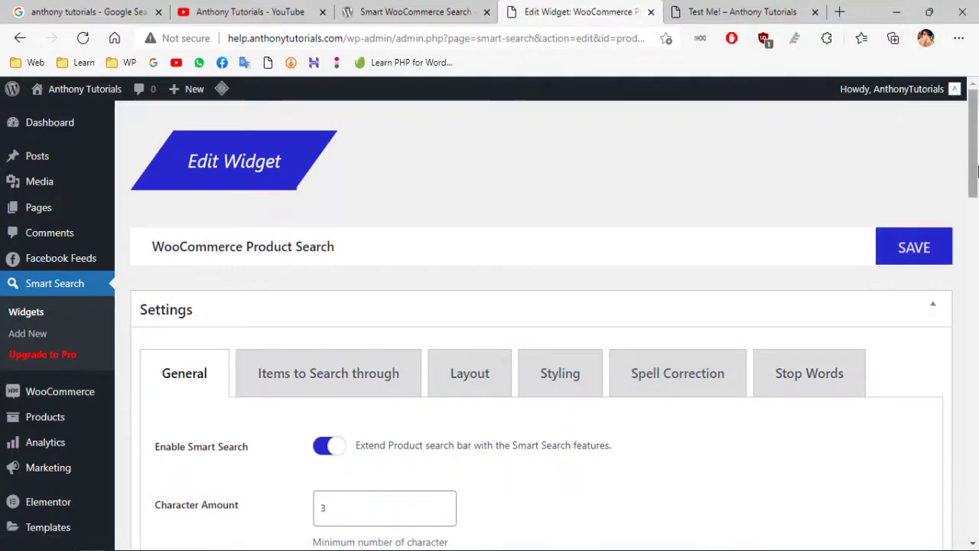
left_click_drag(971, 164, 976, 197)
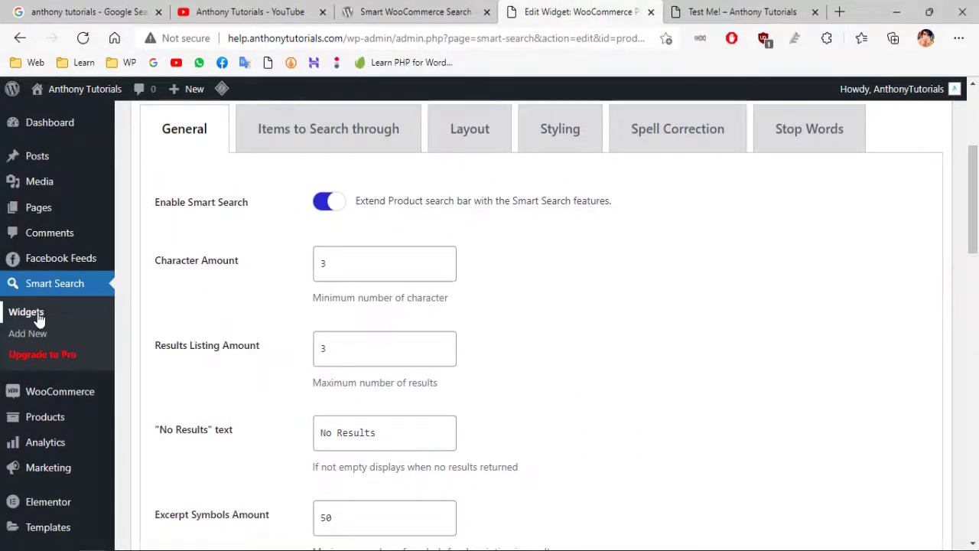
left_click(34, 313)
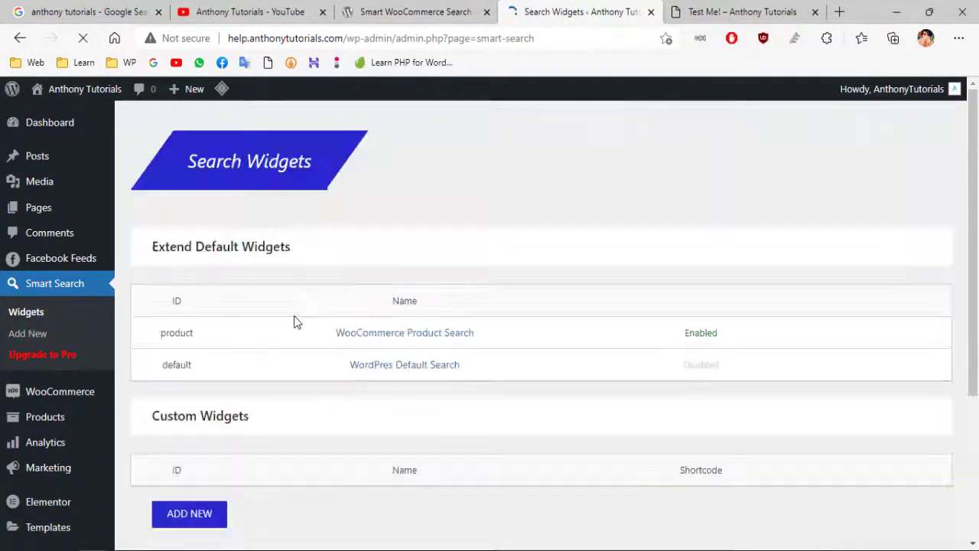
double_click(687, 335)
scroll(425, 395, "down", 1)
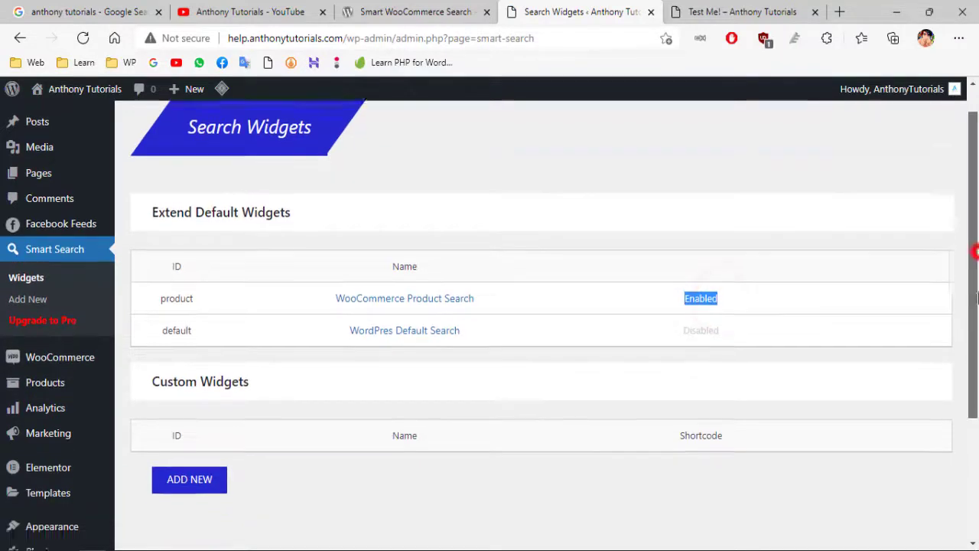
Step: Start a new custom search widget in Smart Search and name it woosearch
left_click(187, 432)
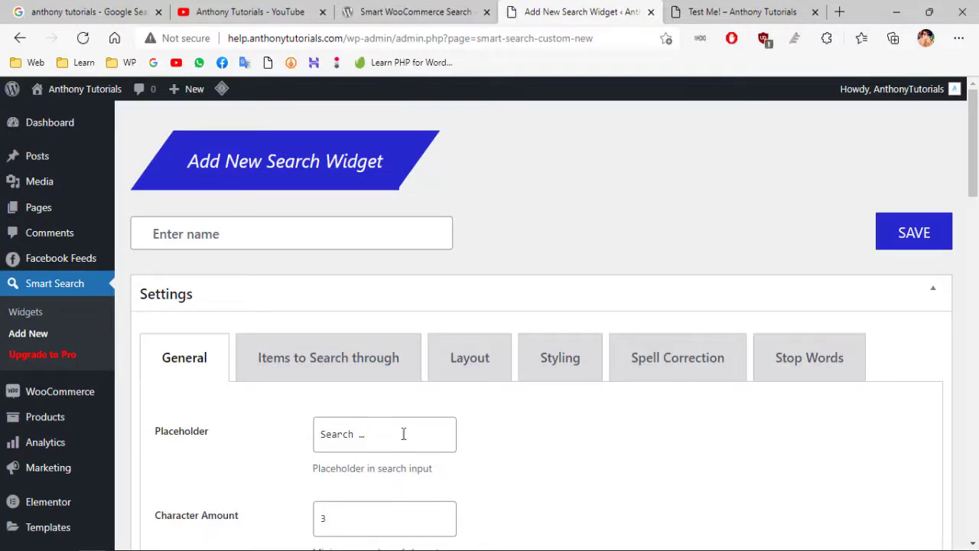
scroll(398, 246, "down", 3)
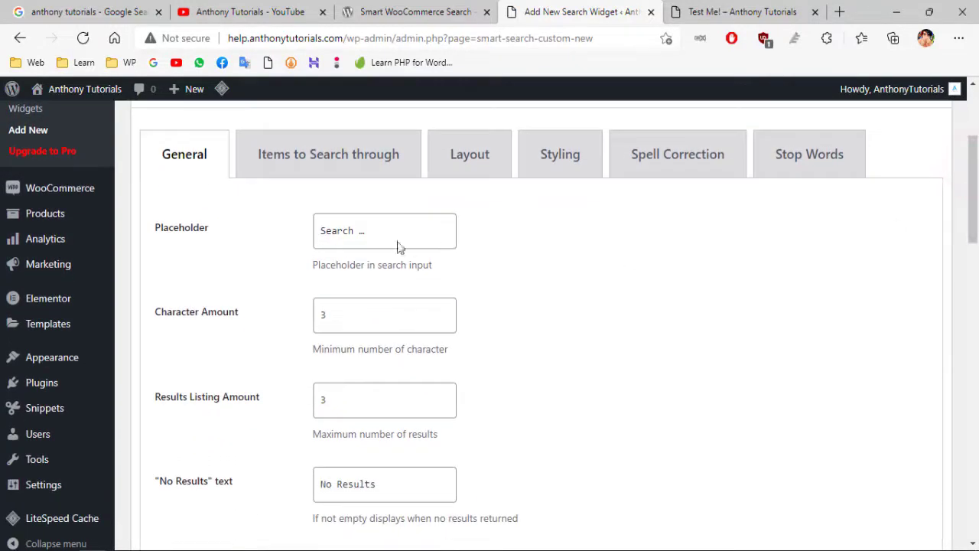
left_click_drag(971, 230, 968, 195)
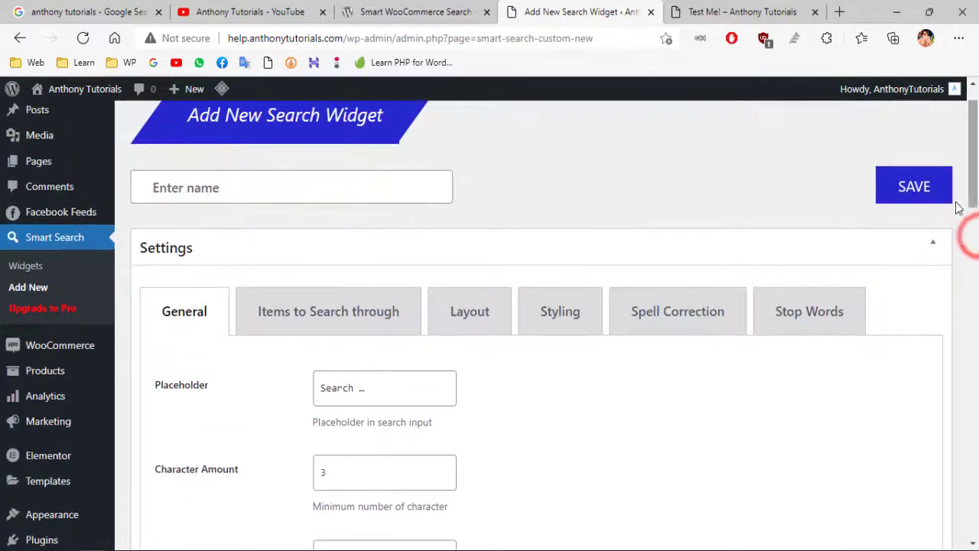
left_click(262, 187)
type("woosearch")
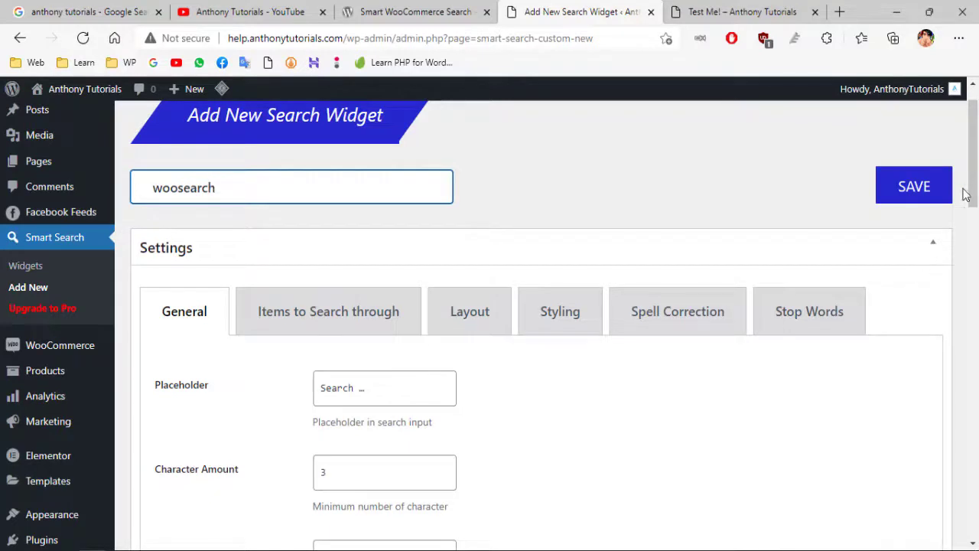
Step: Review the new widget's General settings and the post types and fields under Items to Search through
scroll(973, 184, "down", 3)
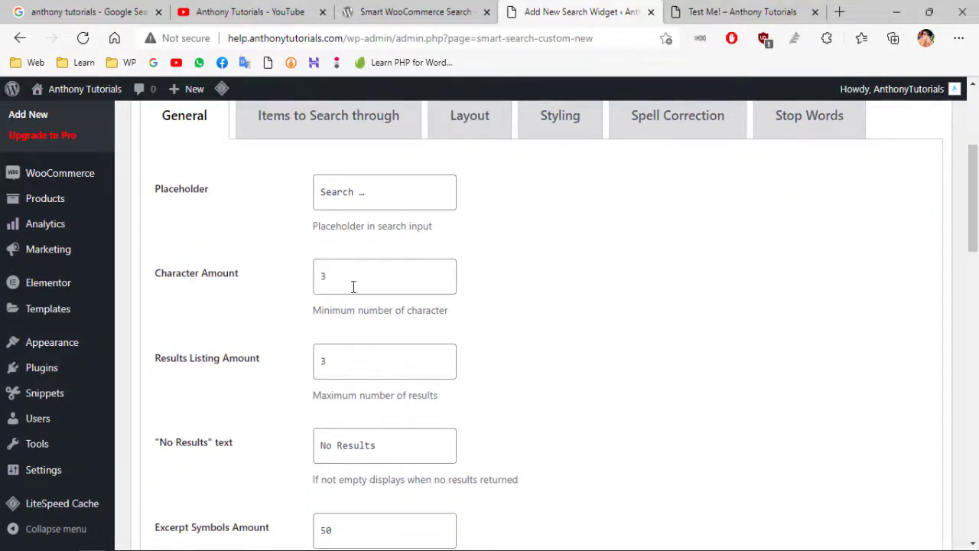
left_click_drag(973, 199, 964, 222)
left_click(382, 216)
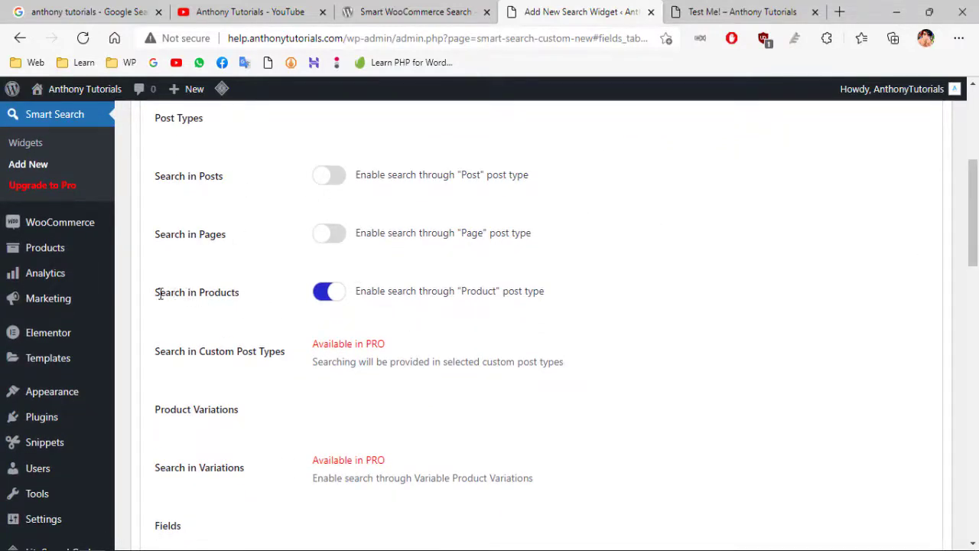
left_click_drag(226, 293, 243, 297)
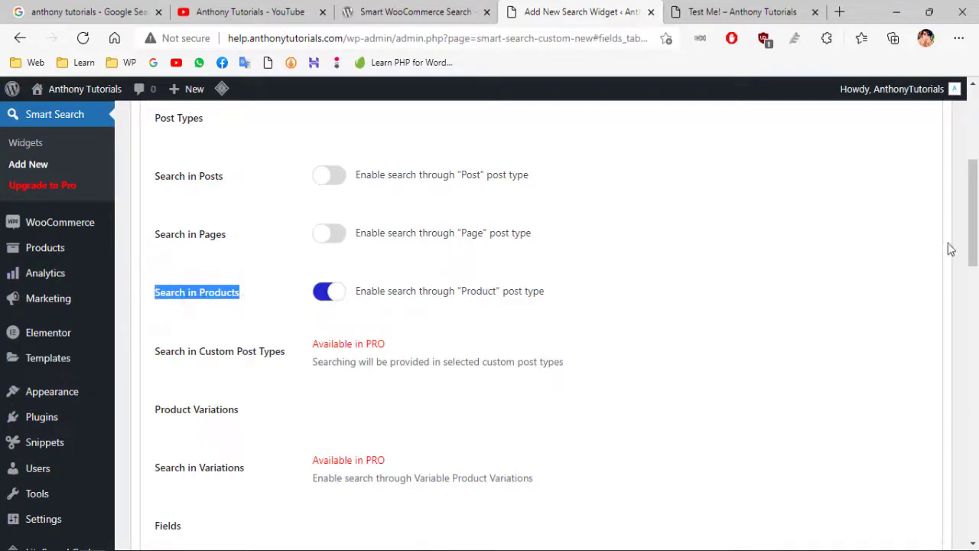
left_click_drag(973, 226, 978, 318)
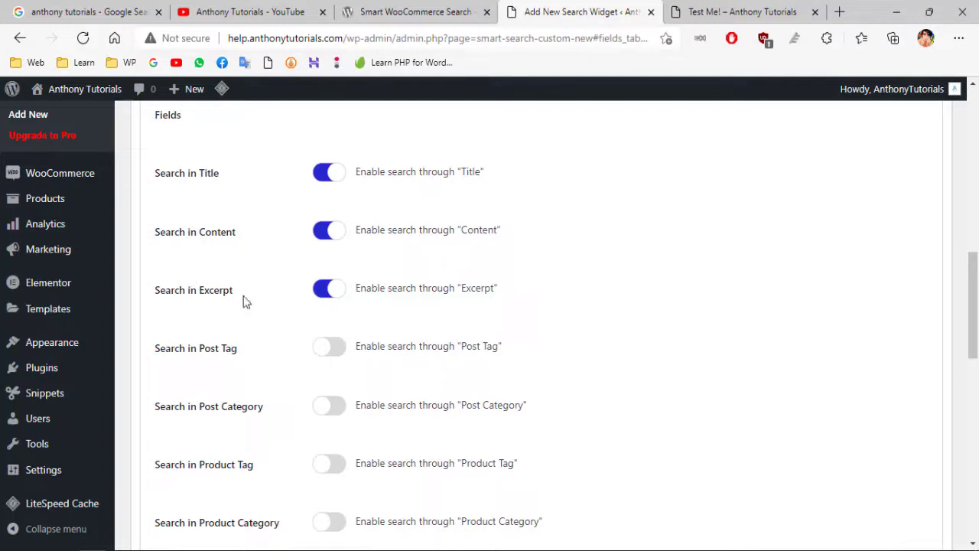
scroll(977, 321, "down", 4)
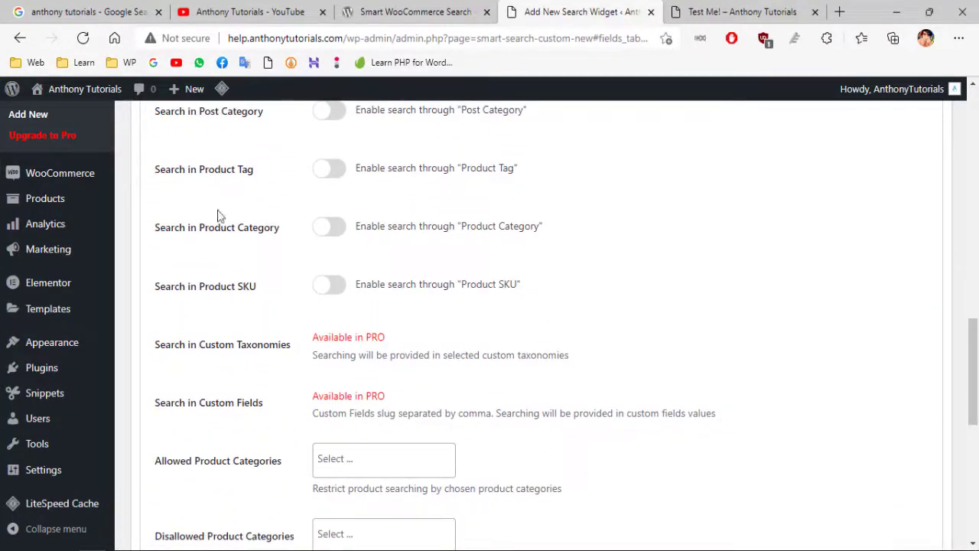
left_click_drag(977, 346, 974, 199)
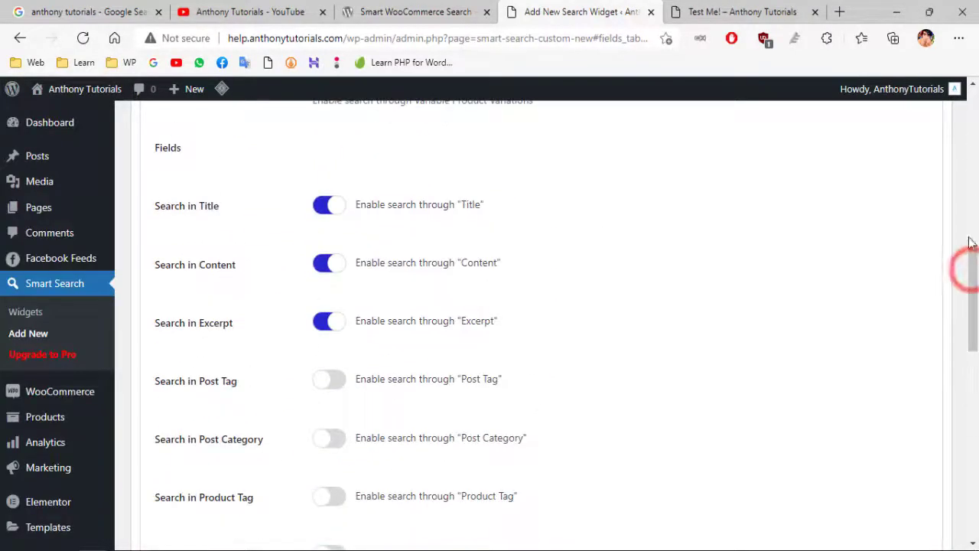
left_click_drag(973, 279, 974, 137)
Step: Review the widget's Layout, Styling, Spell Correction and Stop Words settings, and save the woosearch widget
left_click(483, 299)
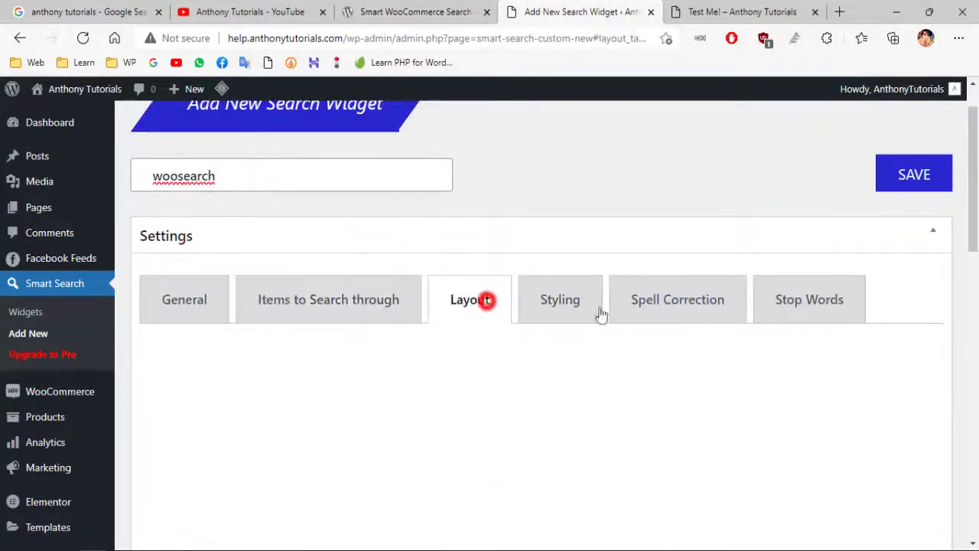
left_click_drag(973, 210, 977, 309)
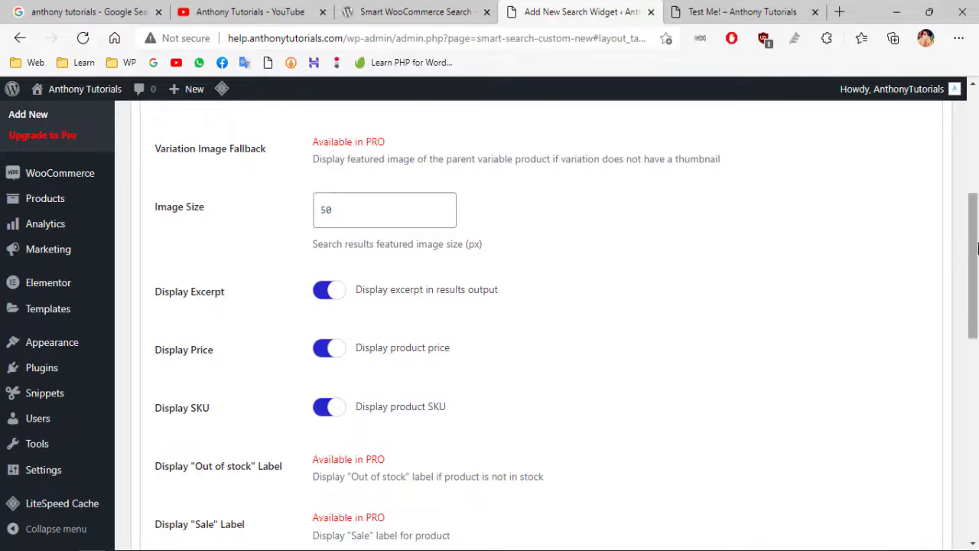
left_click_drag(975, 247, 977, 163)
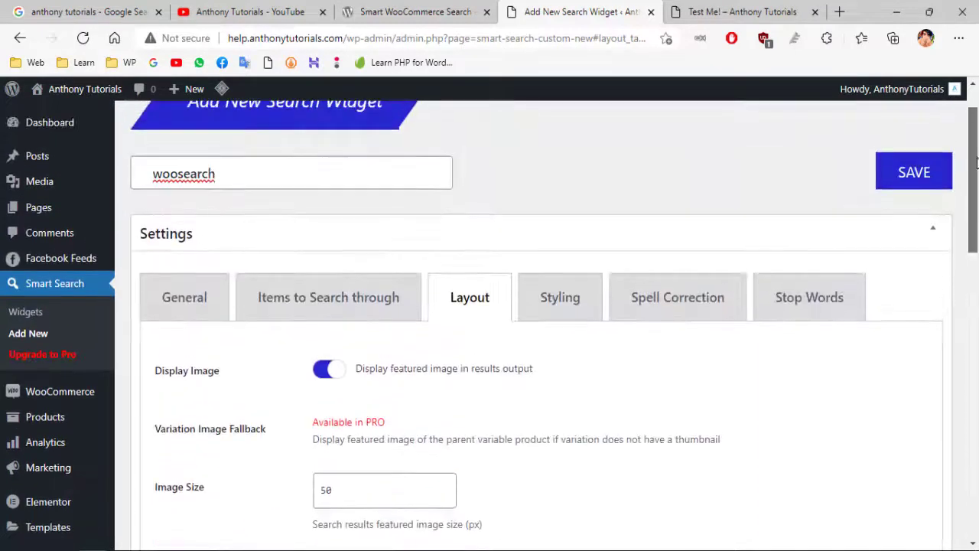
left_click(566, 298)
left_click_drag(974, 126, 976, 167)
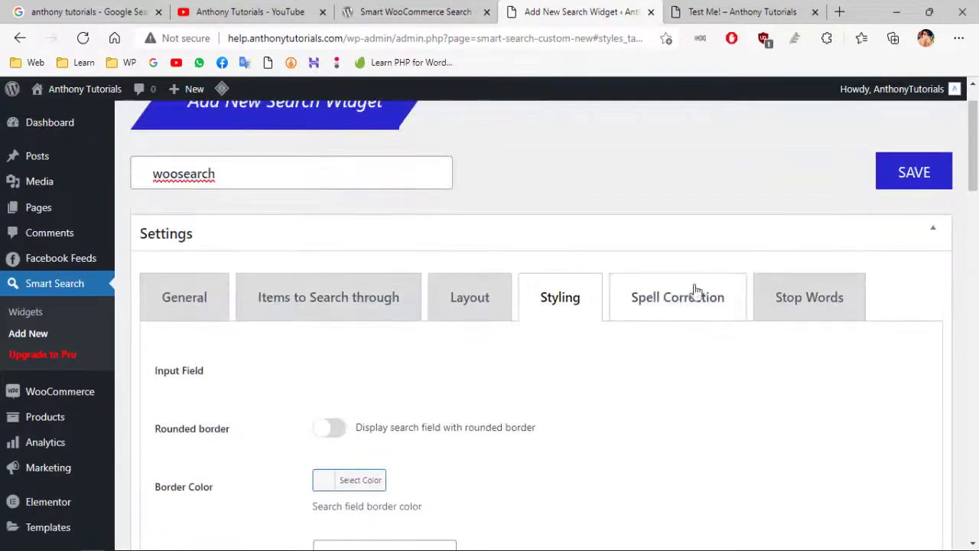
left_click(696, 291)
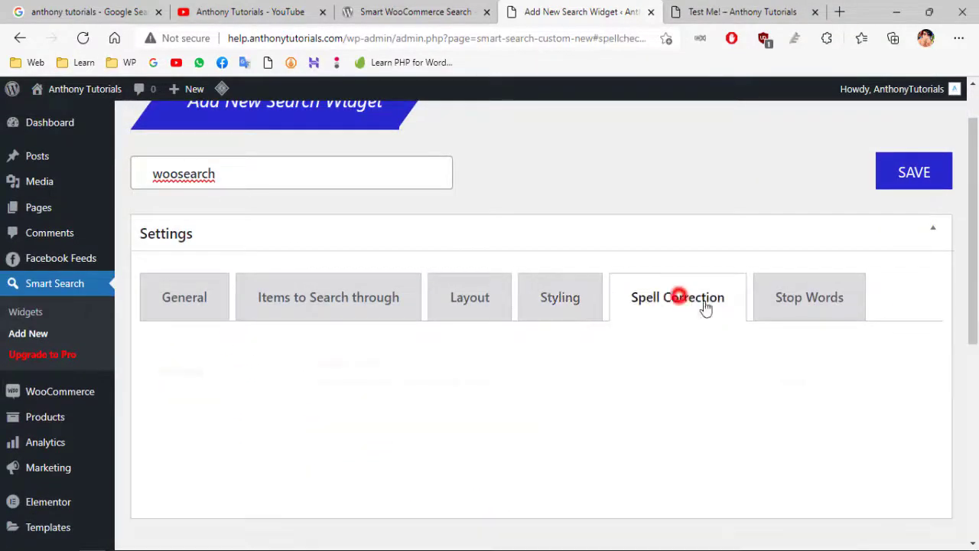
left_click(820, 310)
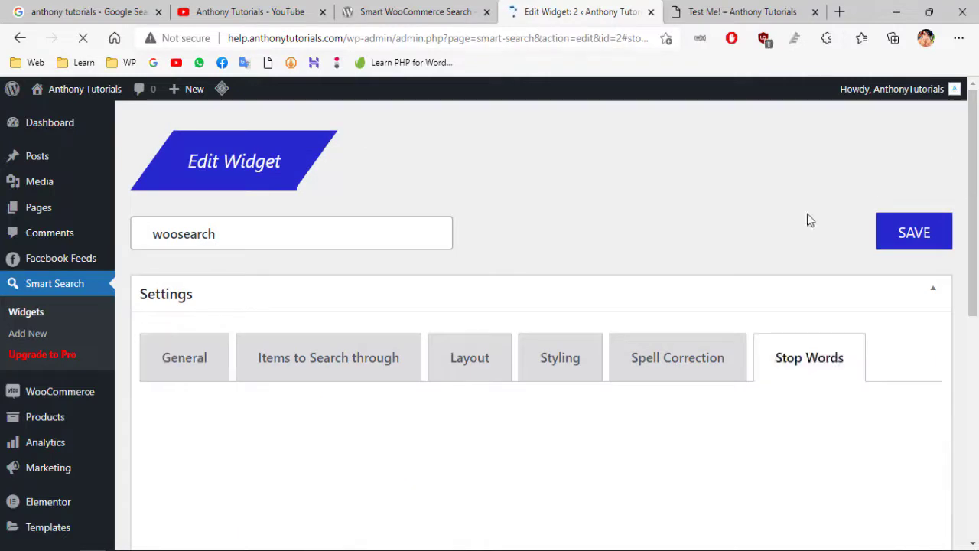
Step: Copy the woosearch widget's shortcode [smart_search id="2"] from the Custom Widgets list
left_click(26, 315)
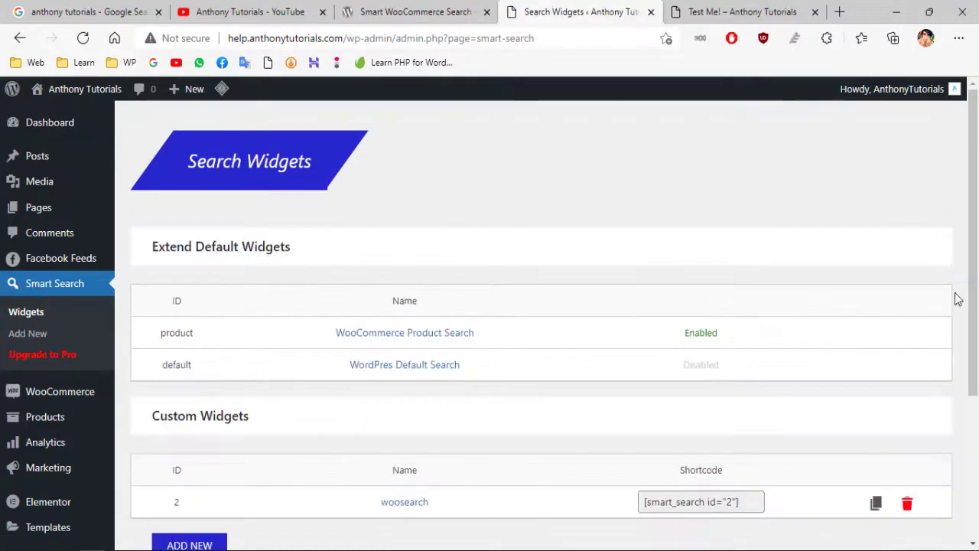
left_click(969, 298)
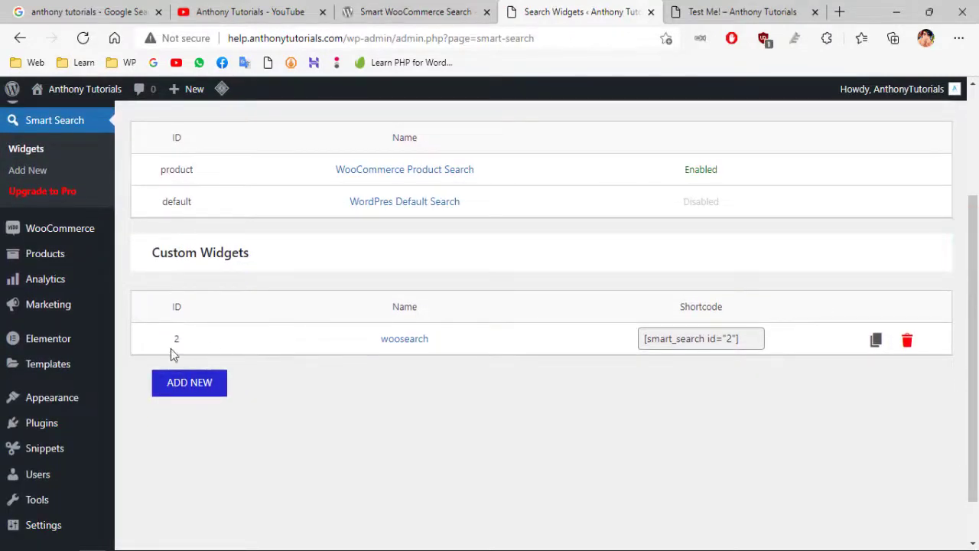
left_click_drag(753, 340, 647, 340)
left_click(667, 314)
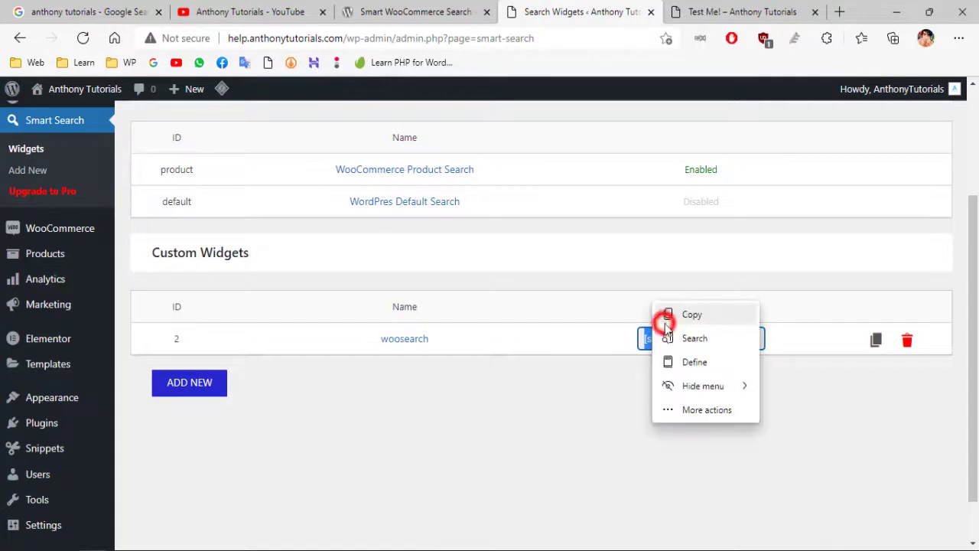
Step: Copy the selected woosearch shortcode and open the Test Me! page for editing in Elementor
left_click(666, 316)
left_click(626, 432)
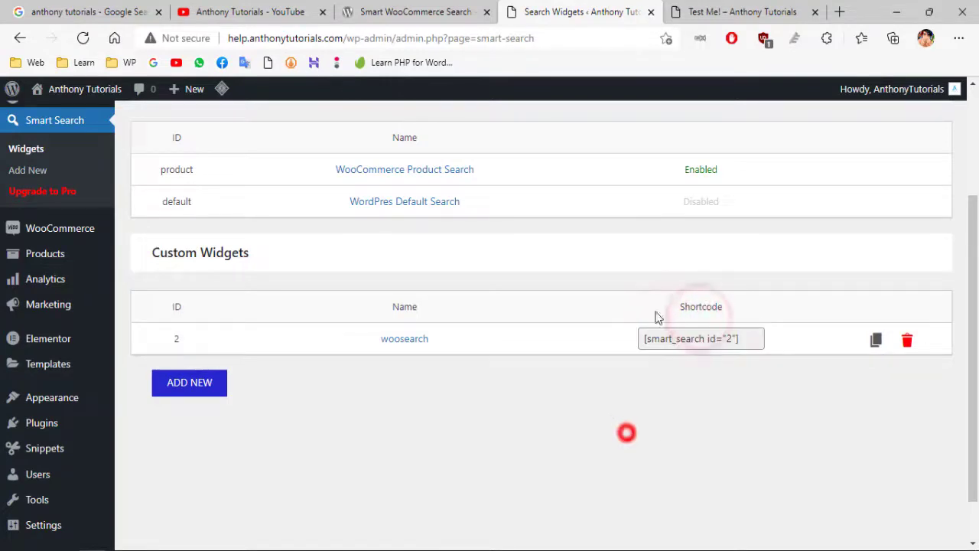
left_click(726, 11)
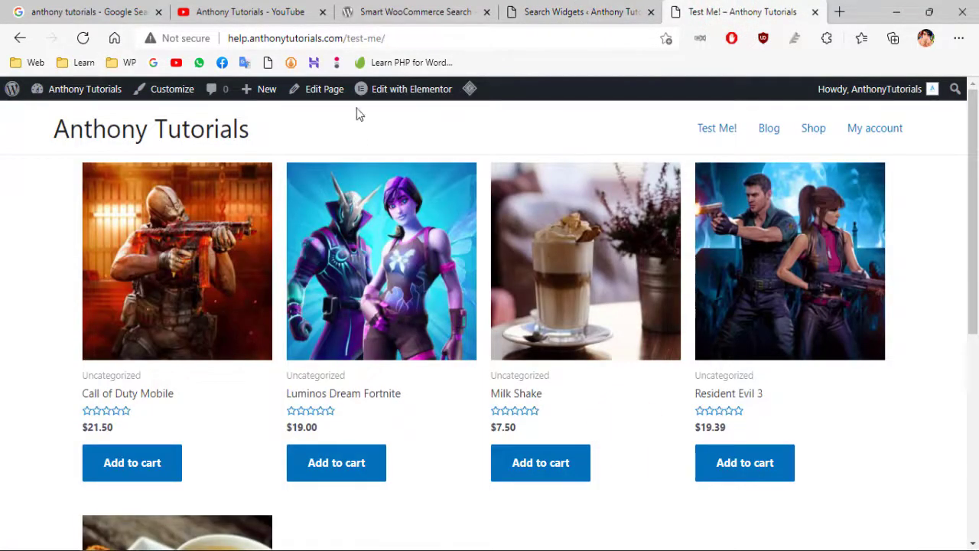
left_click(434, 89)
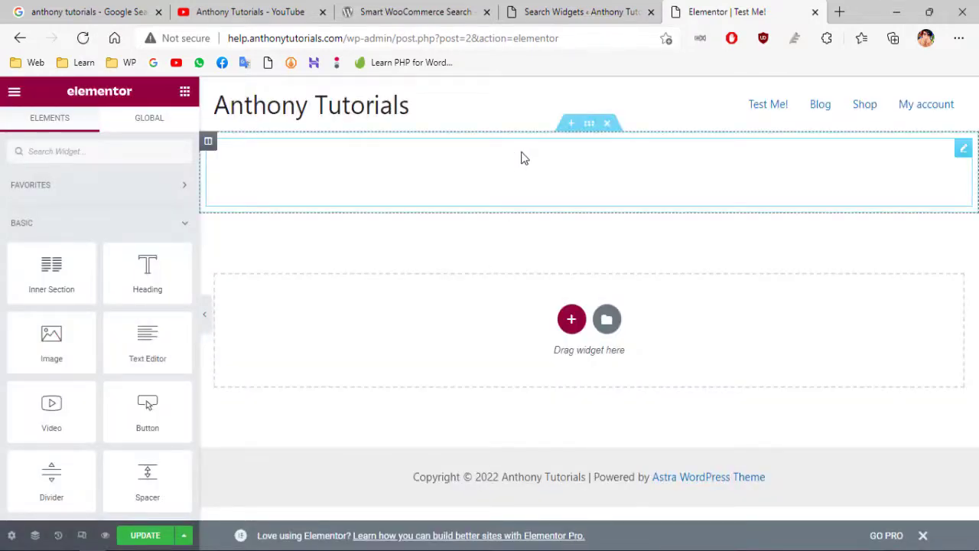
Step: Insert a two-column section with a narrow first and a wide second column above the products shortcode section
left_click(584, 157)
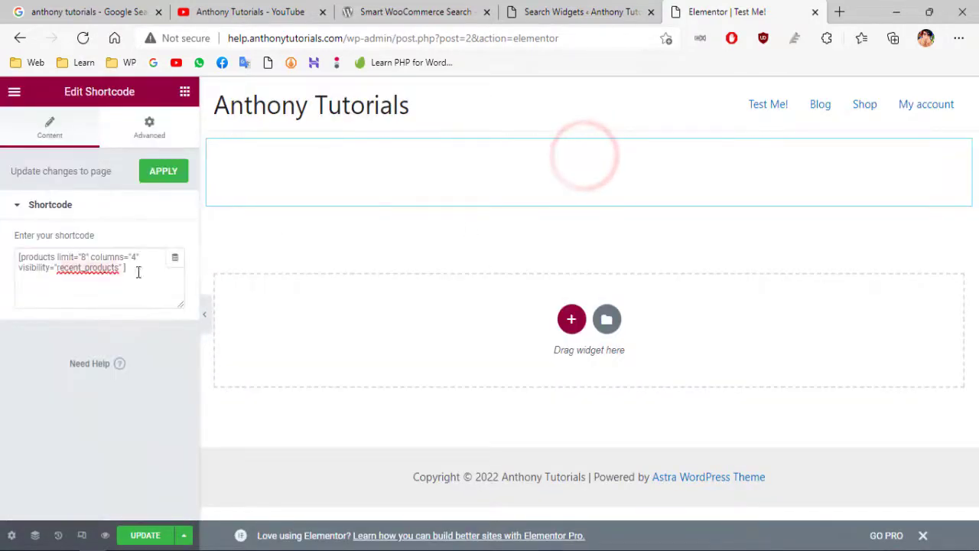
left_click(573, 125)
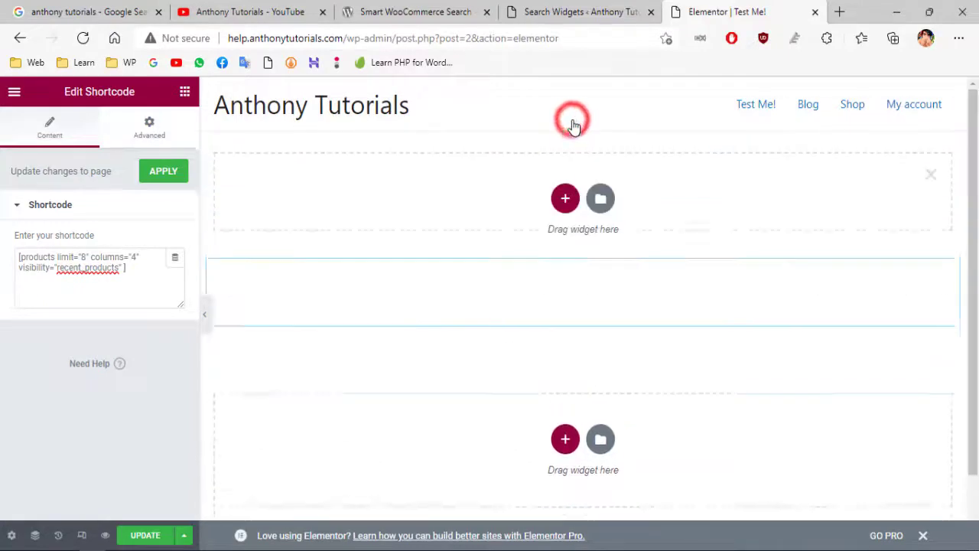
left_click(564, 197)
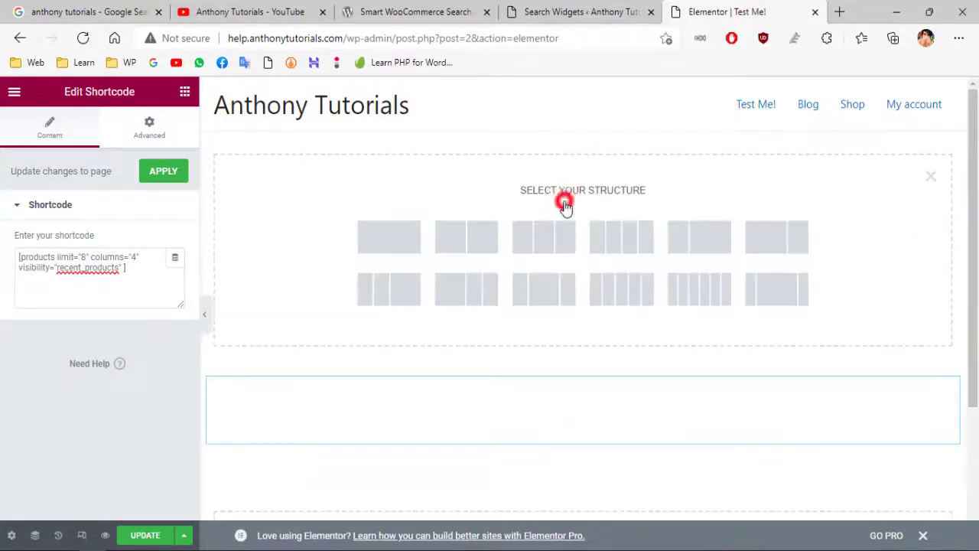
left_click(668, 240)
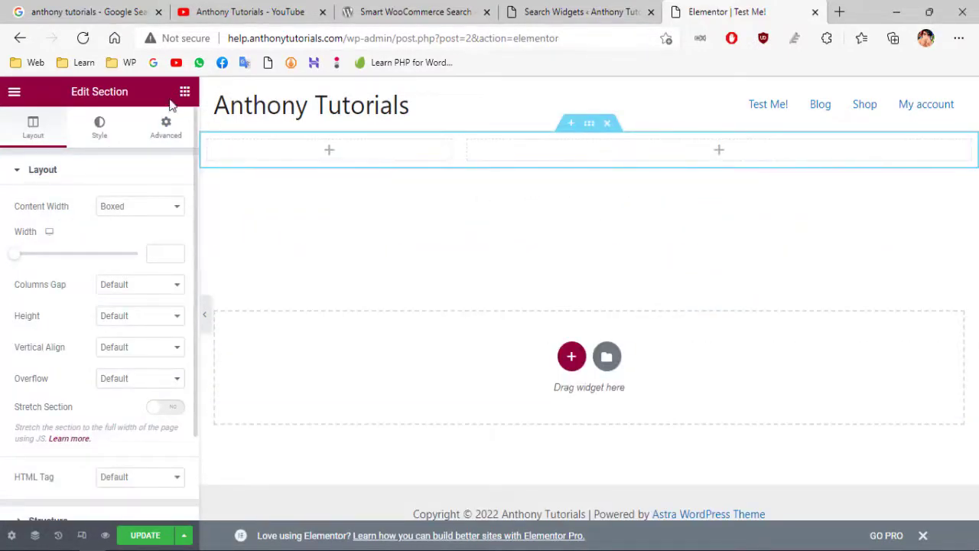
Step: Place a Smart Search element in the new section's wide column and set its search widget to woosearch
left_click(87, 146)
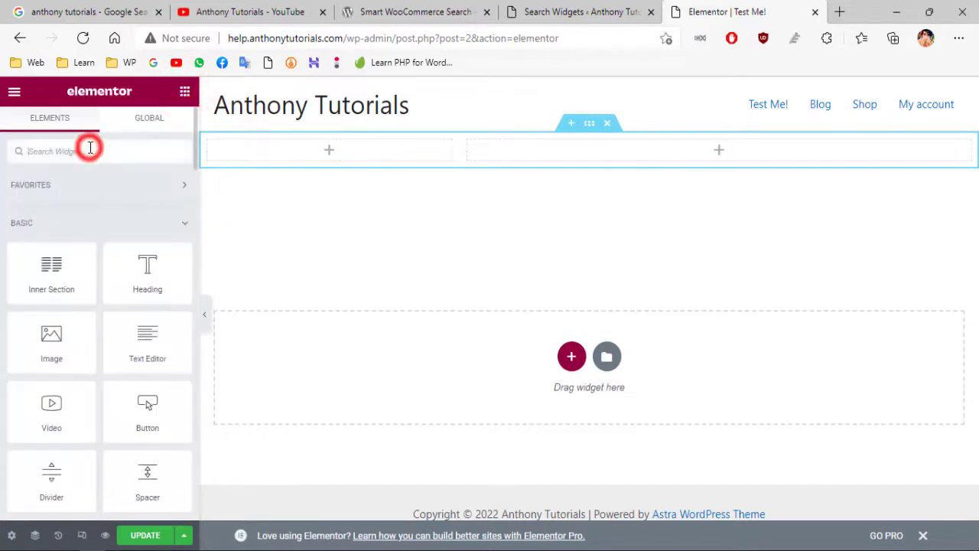
type("smart")
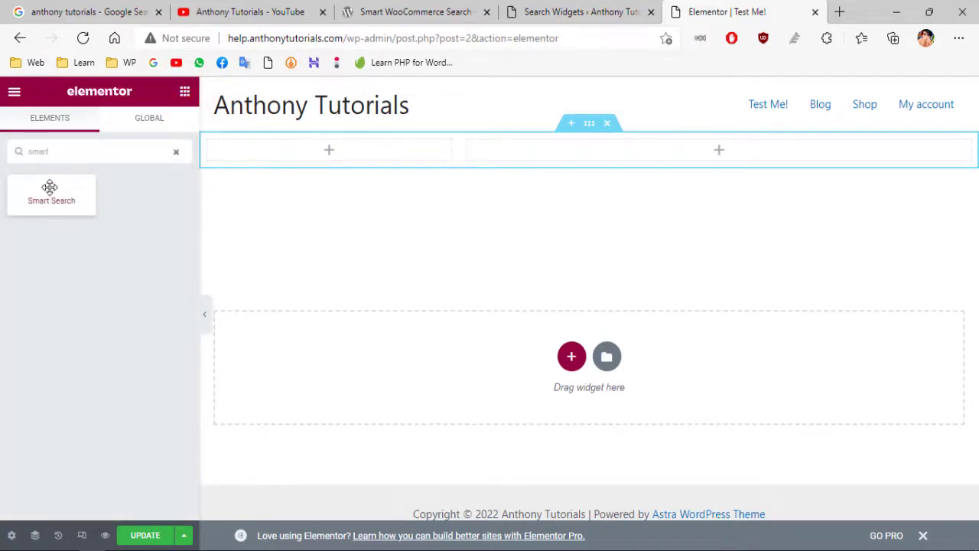
left_click_drag(49, 187, 559, 143)
left_click(537, 158)
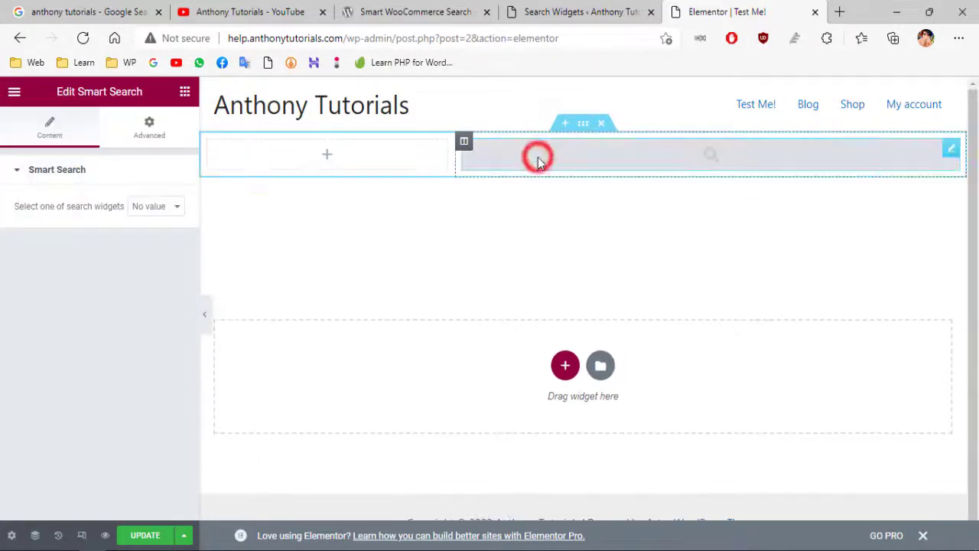
left_click(149, 207)
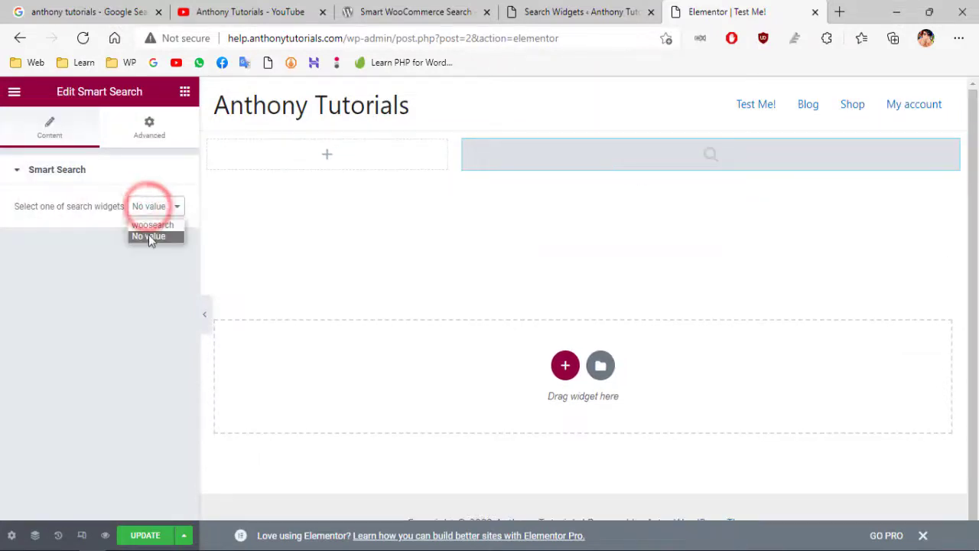
left_click(148, 225)
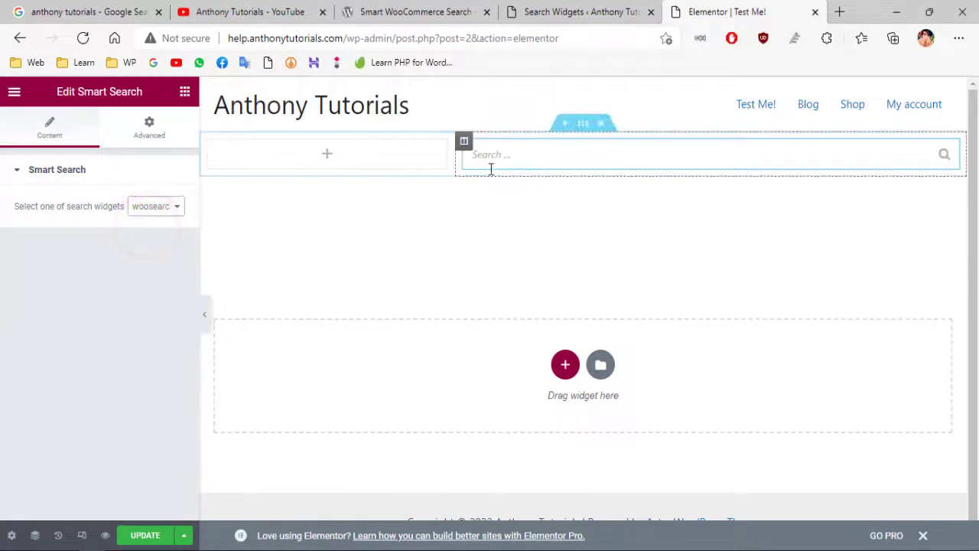
Step: Add a Heading in the section's narrow column with the HTML tag H3 and the title "Search here"
left_click(184, 94)
left_click_drag(146, 272, 336, 159)
left_click(129, 388)
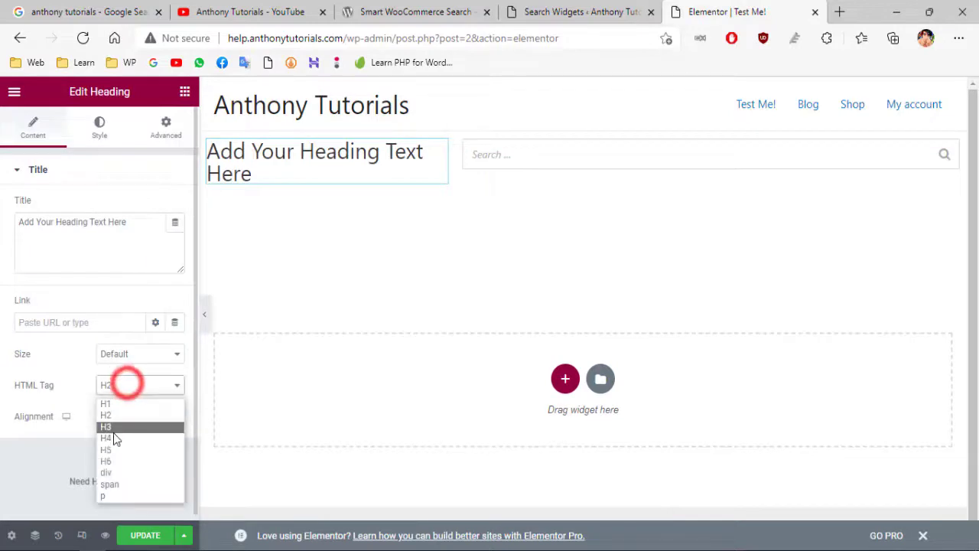
left_click(116, 426)
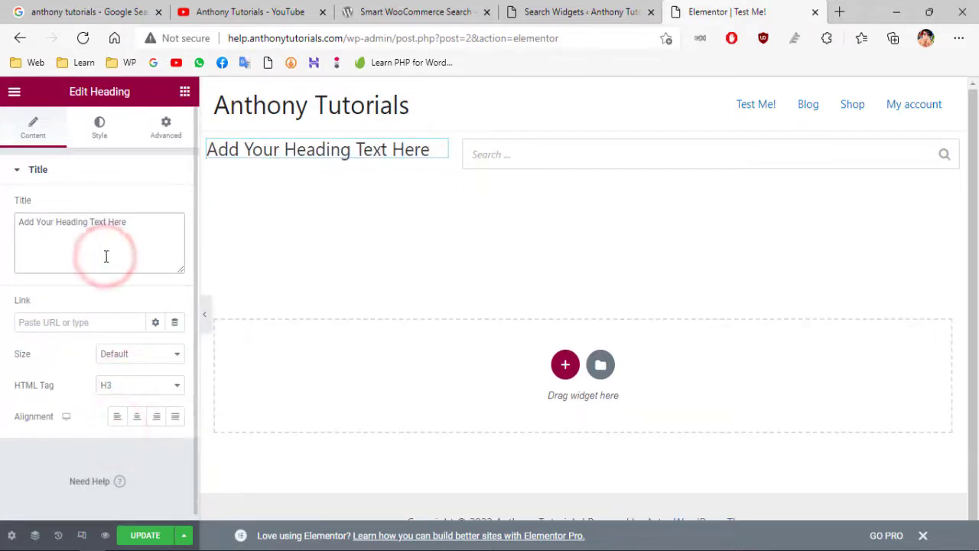
key("ctrl+a")
type("Se")
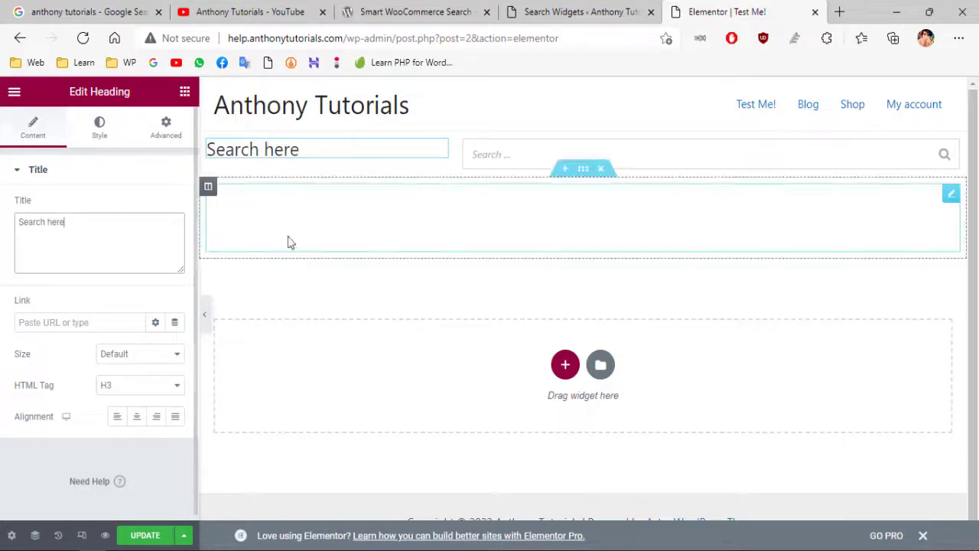
Step: Set the search section's vertical alignment to Middle and update the page
left_click(582, 124)
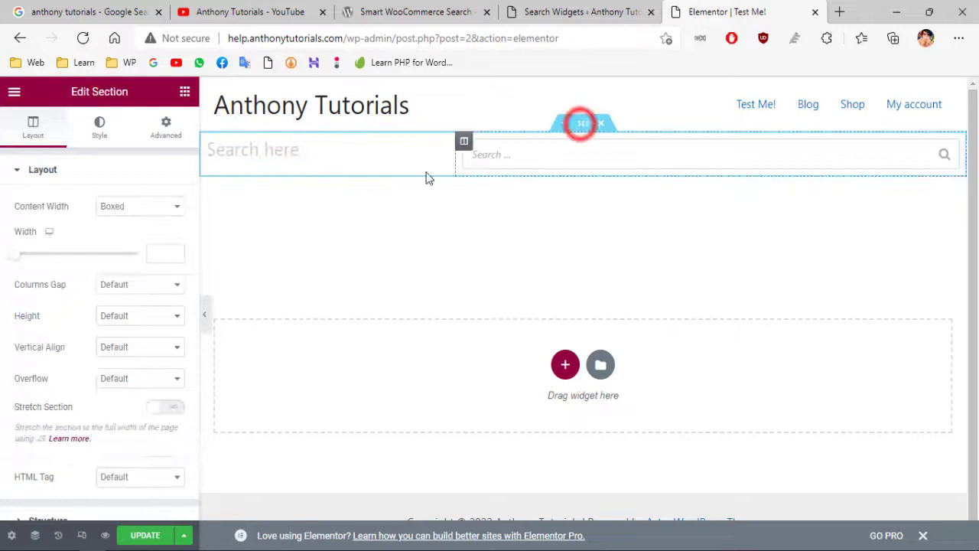
left_click(129, 344)
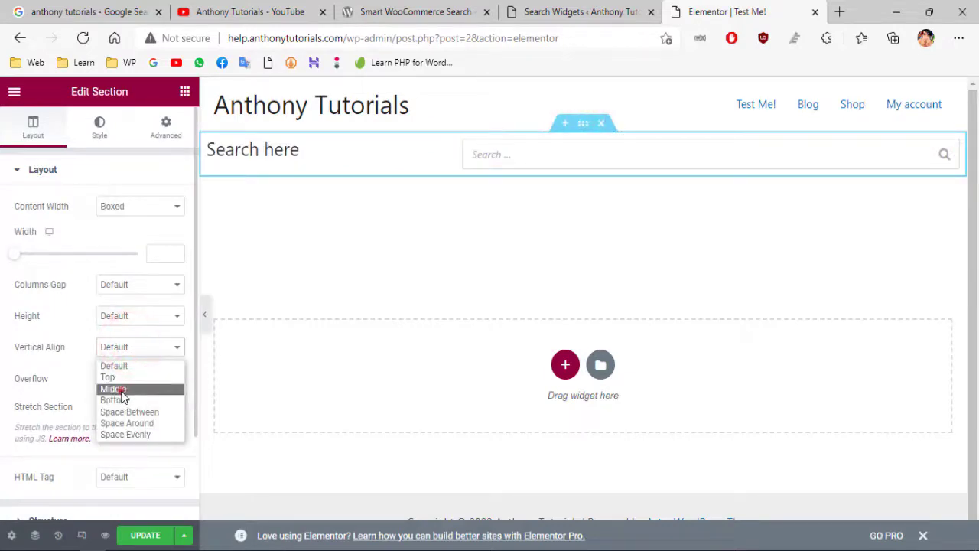
left_click(119, 389)
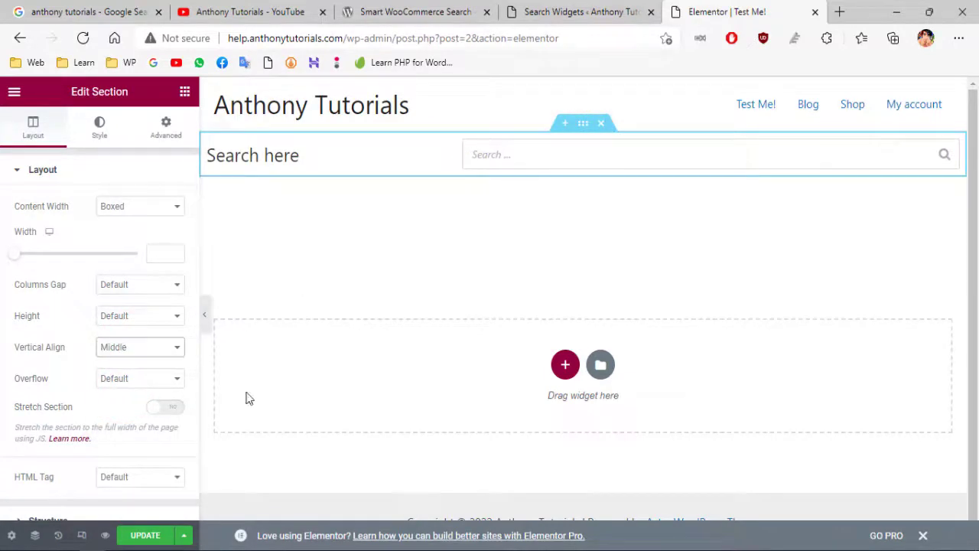
left_click(142, 535)
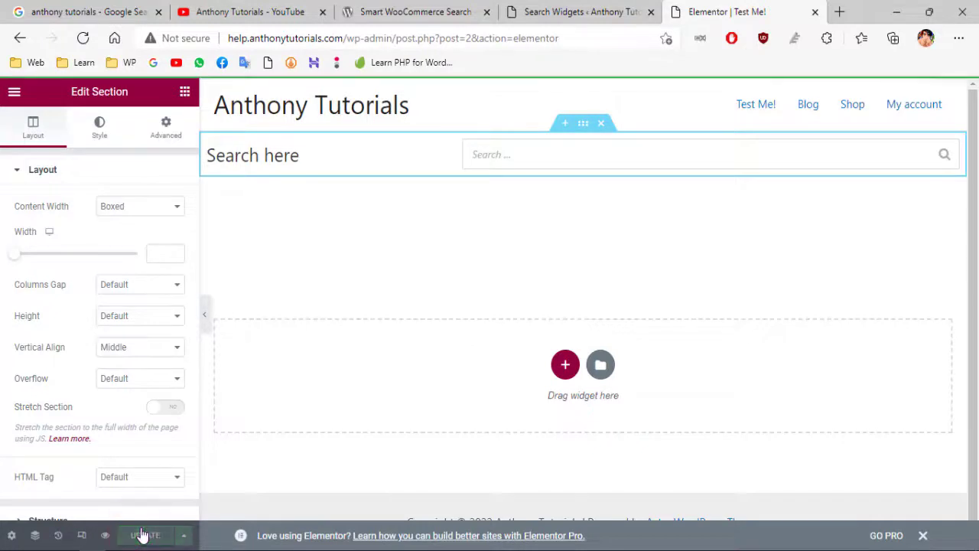
Step: Preview the page, search for "res" in the new search field and open the Resident Evil 3 result
left_click(106, 534)
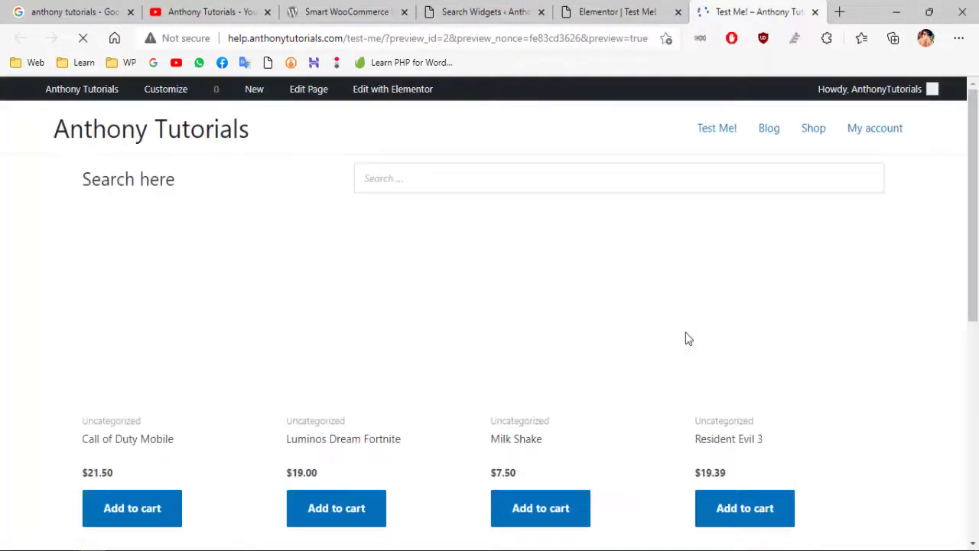
left_click(404, 177)
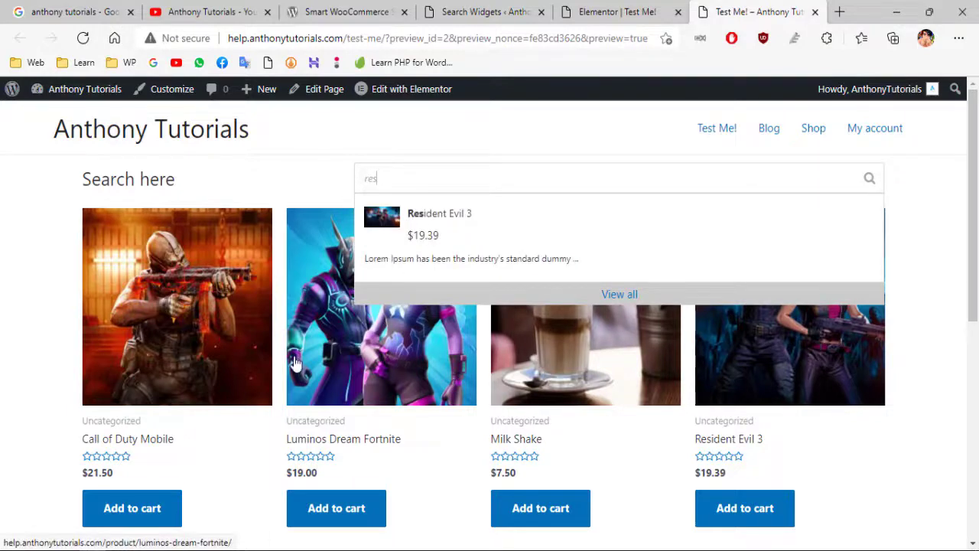
scroll(297, 369, "down", 2)
scroll(459, 360, "up", 2)
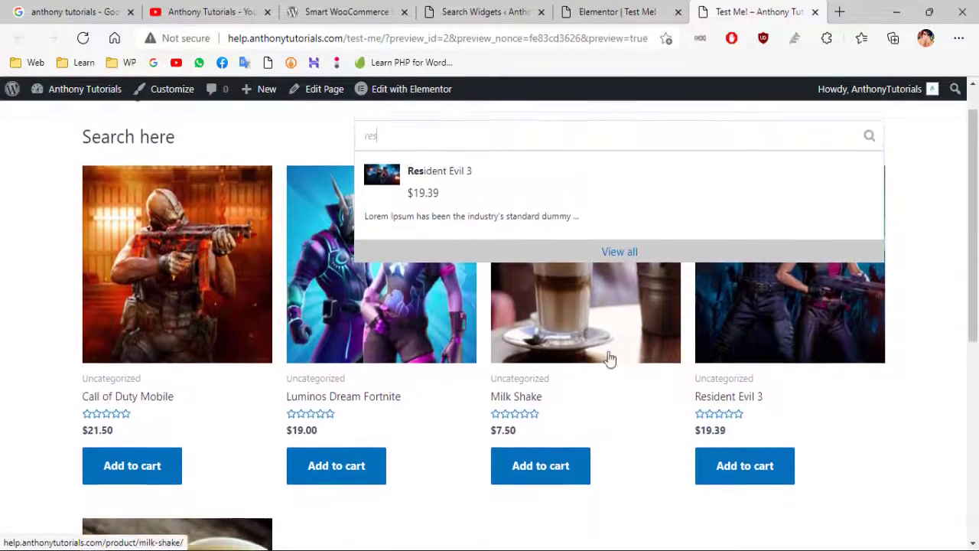
left_click(458, 204)
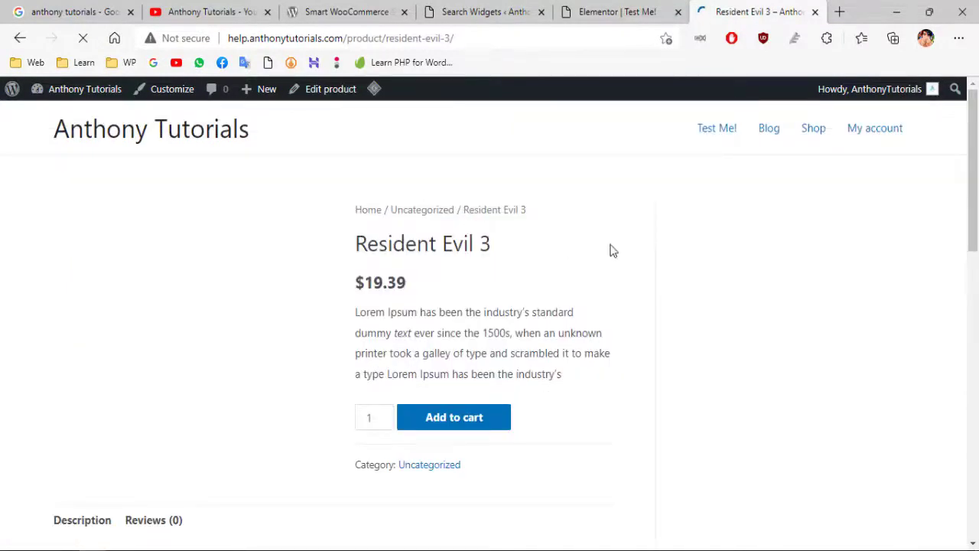
Step: From the Test Me! page, search for "brea", open the Tea & Bread result and return to the page
left_click(727, 128)
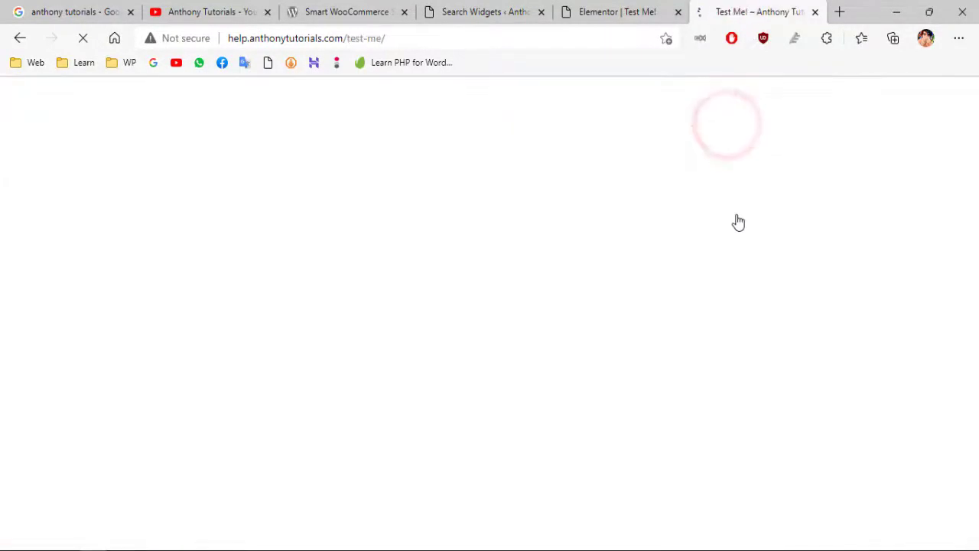
scroll(729, 323, "down", 3)
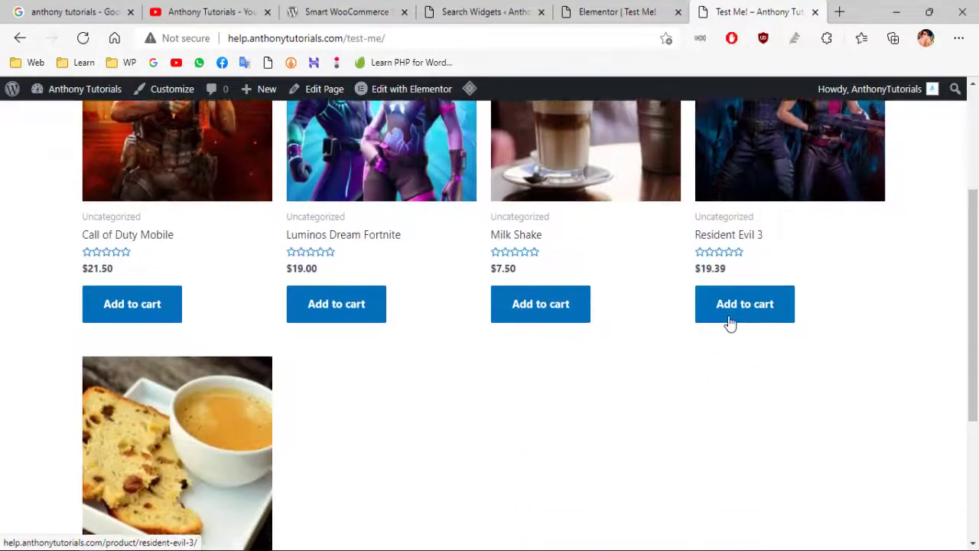
scroll(727, 323, "down", 2)
scroll(727, 323, "up", 5)
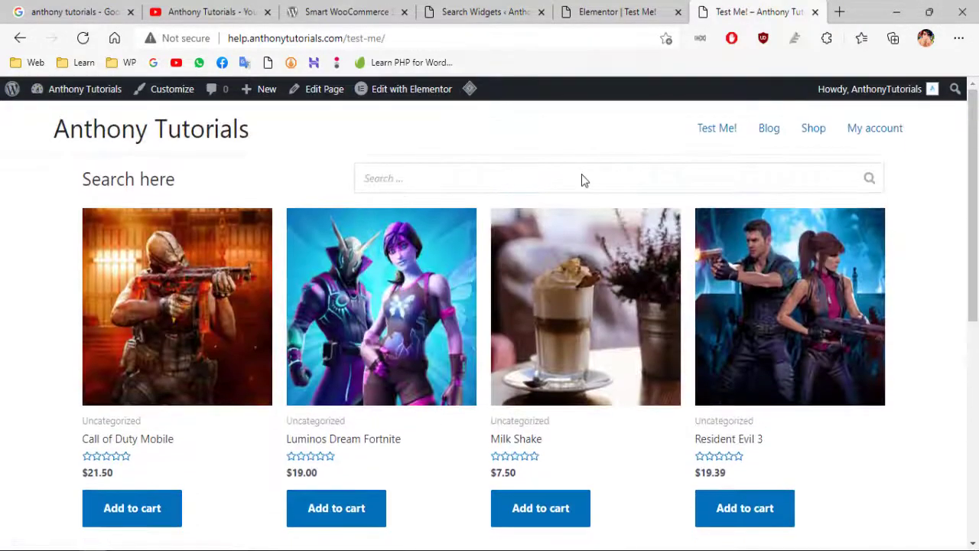
left_click(578, 175)
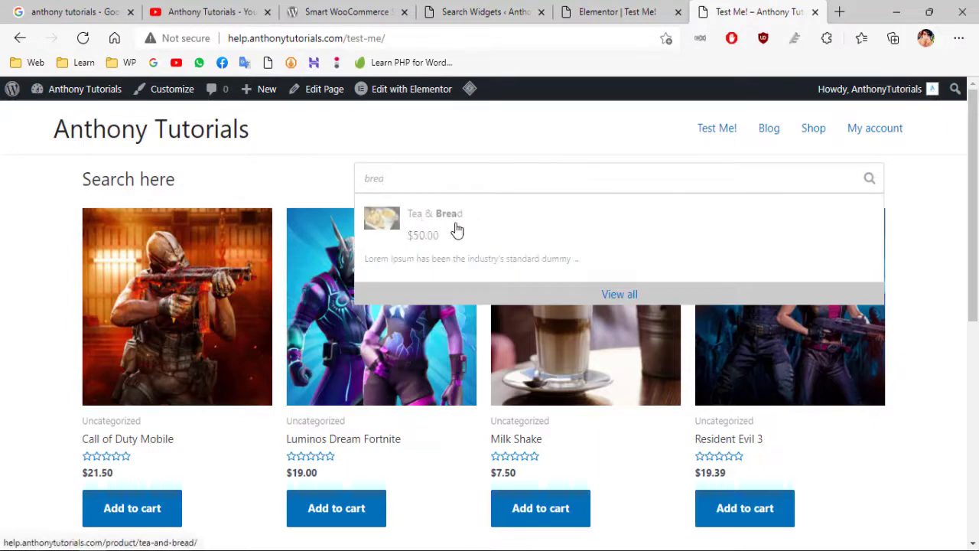
left_click(414, 226)
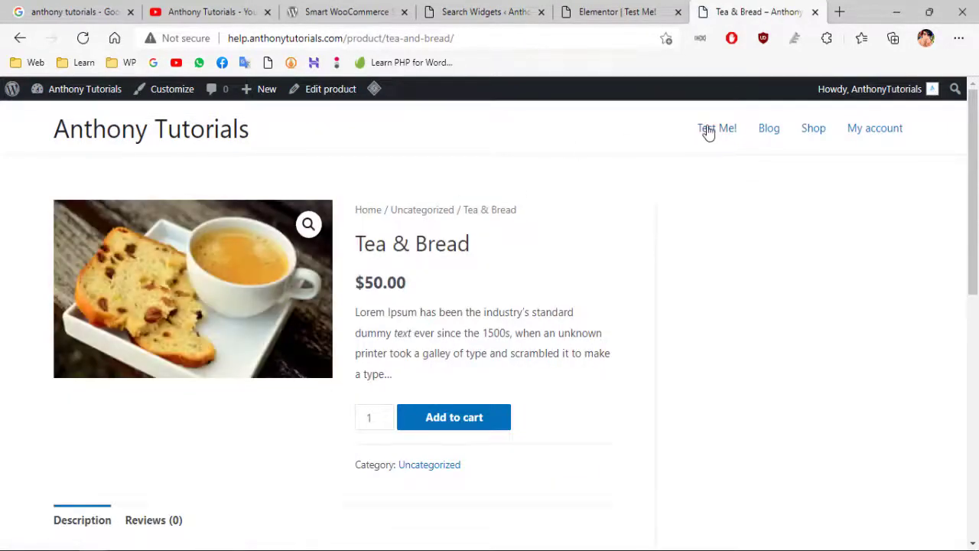
left_click(709, 130)
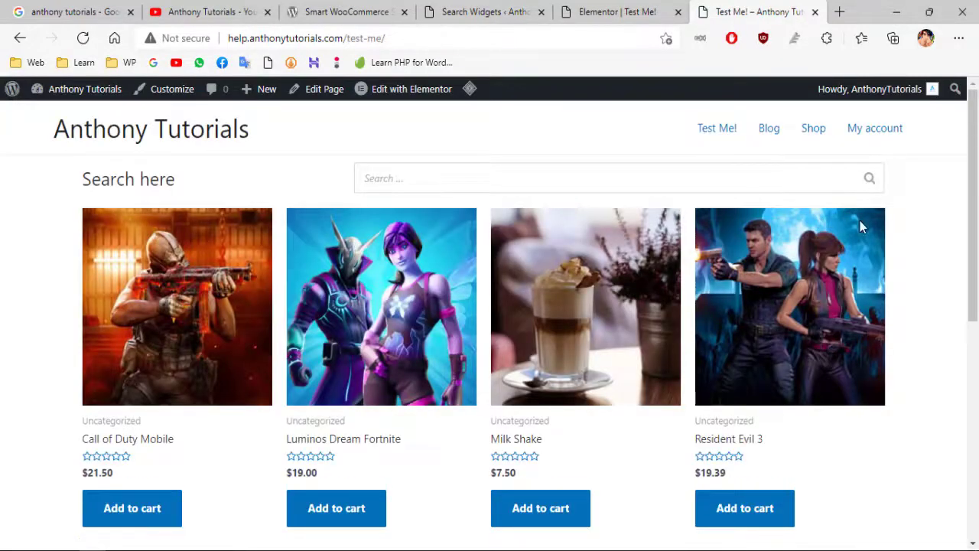
Step: Switch to the Anthony Tutorials YouTube channel page
left_click(191, 7)
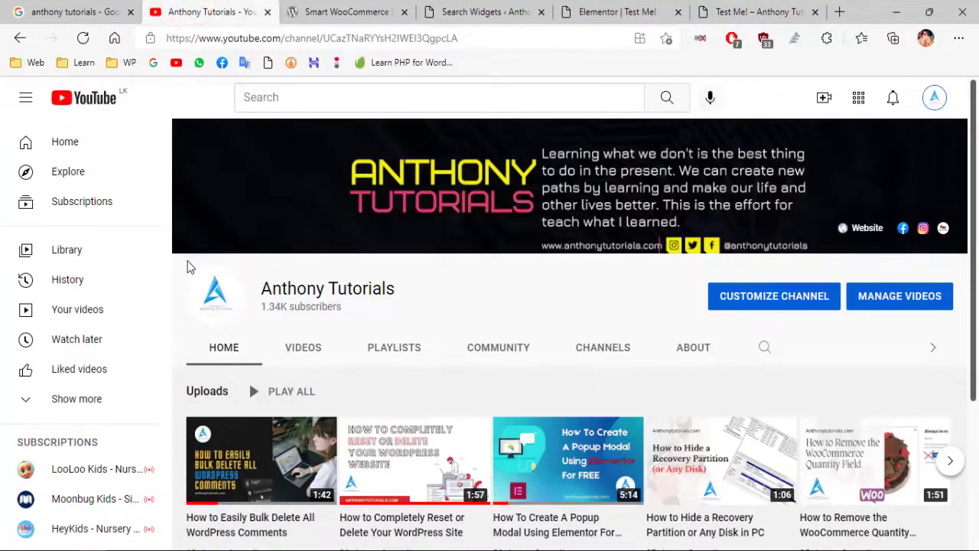